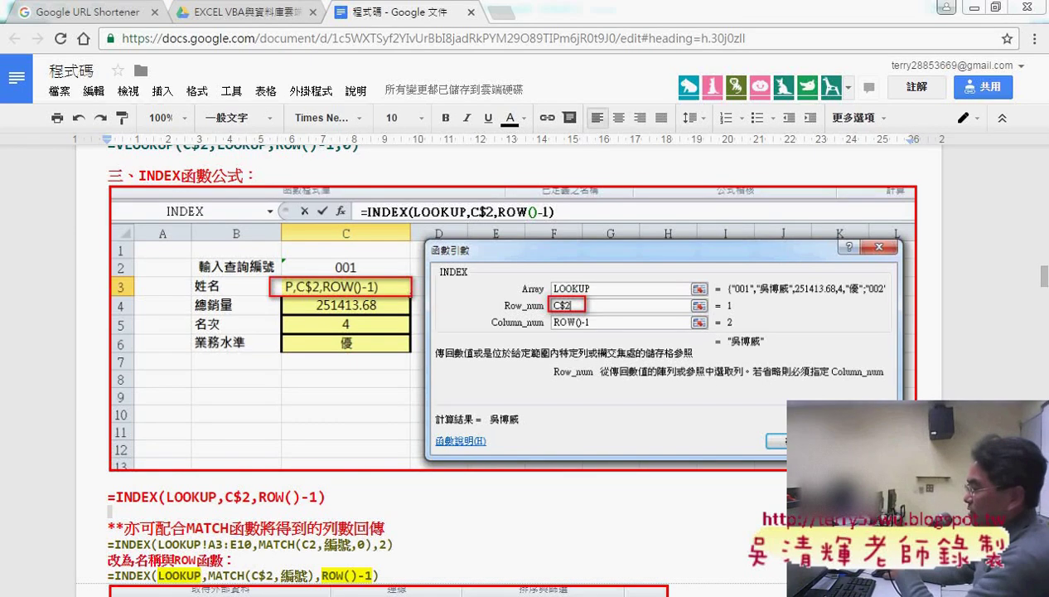
Step: Copy the 查詢介面 (VLOOKUP) sheet and place the copy before the HLOOKUP sheet
mouse_move(373, 590)
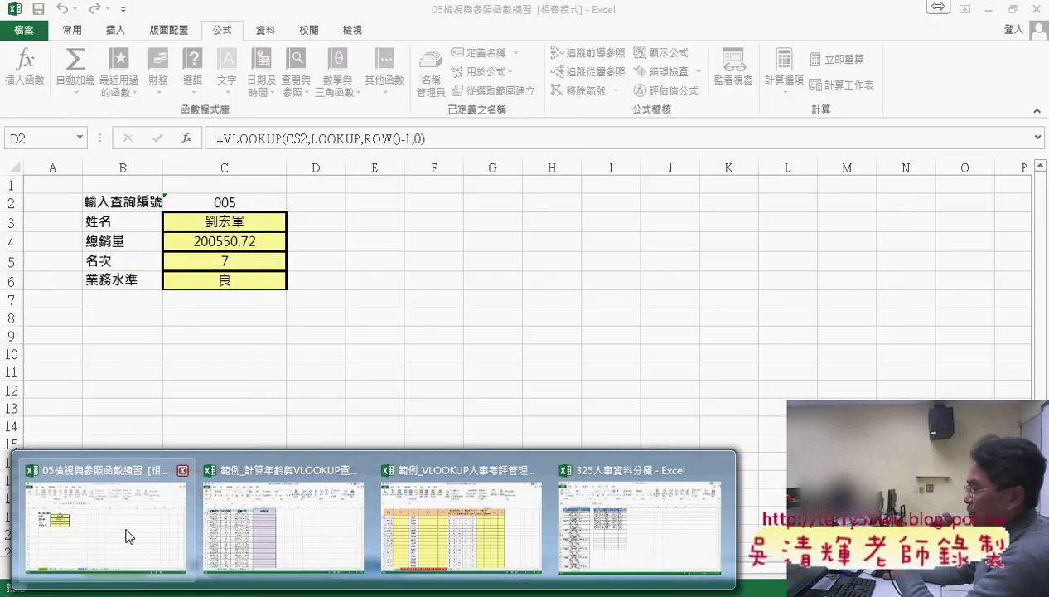
left_click(126, 534)
left_click_drag(258, 576, 358, 570)
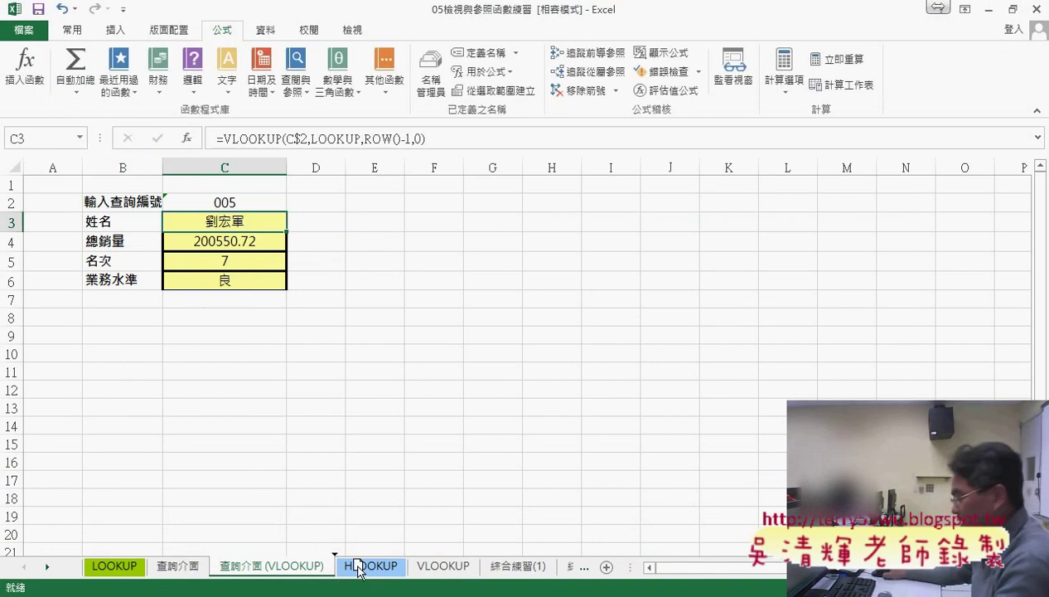
left_click_drag(358, 570, 358, 570)
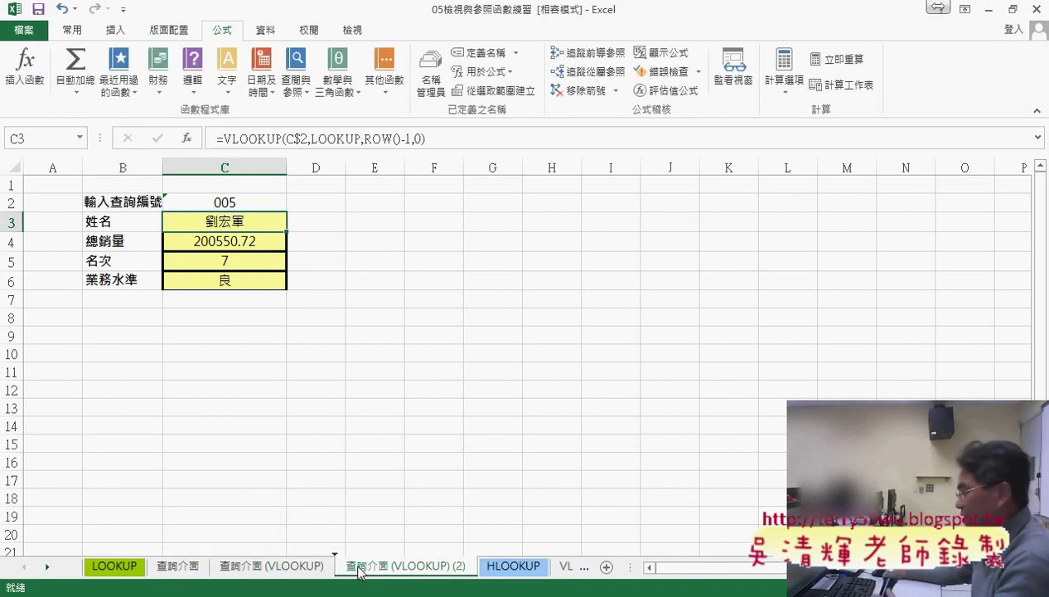
Step: Rename the copy to 查詢介面 (INDEX) and clear its result cells C3:C6
double_click(435, 567)
left_click_drag(390, 565, 454, 563)
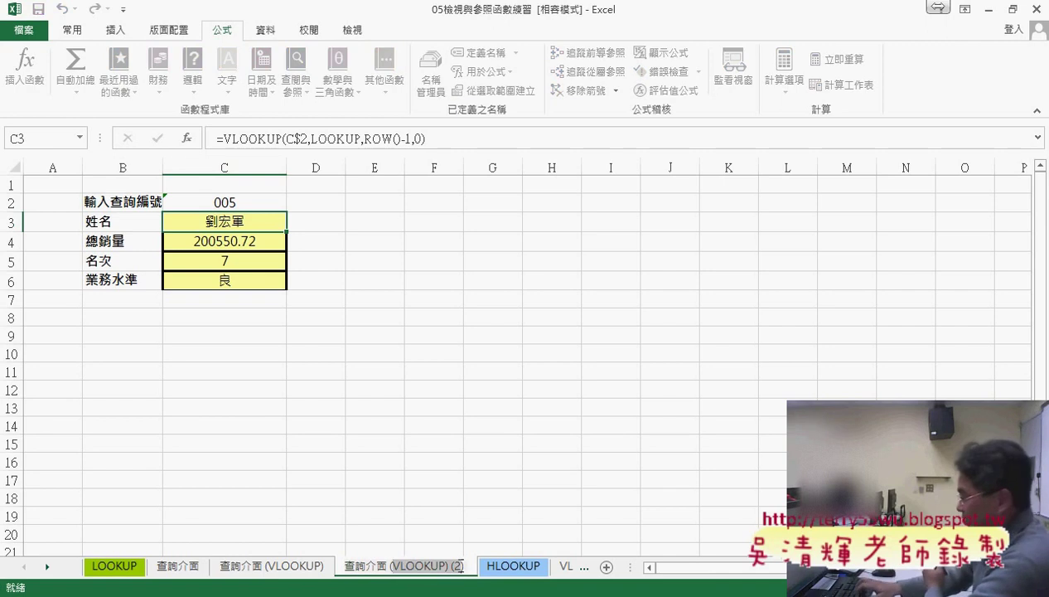
type("IN")
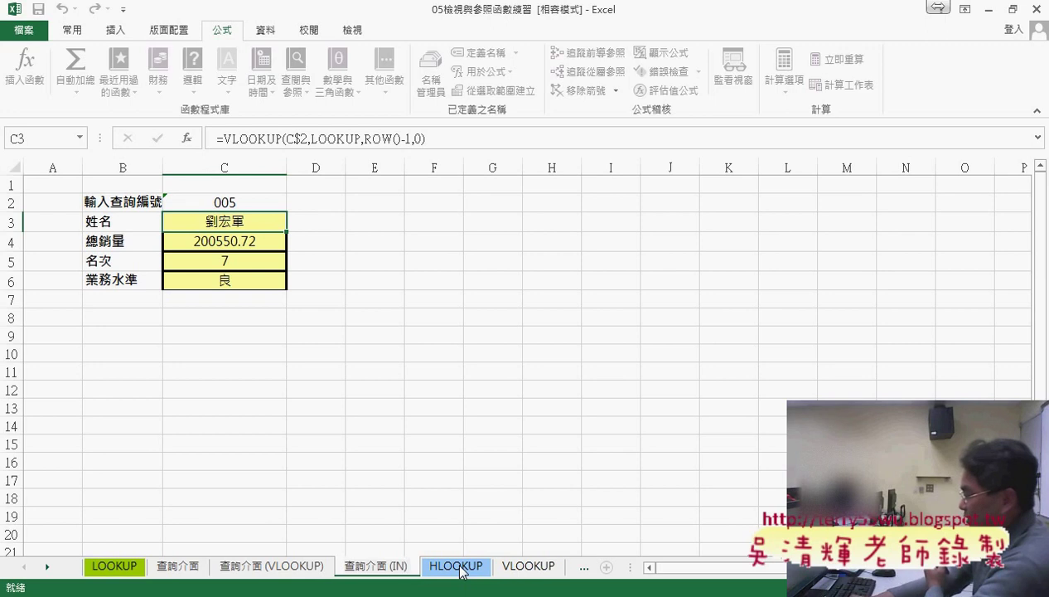
type("DEX")
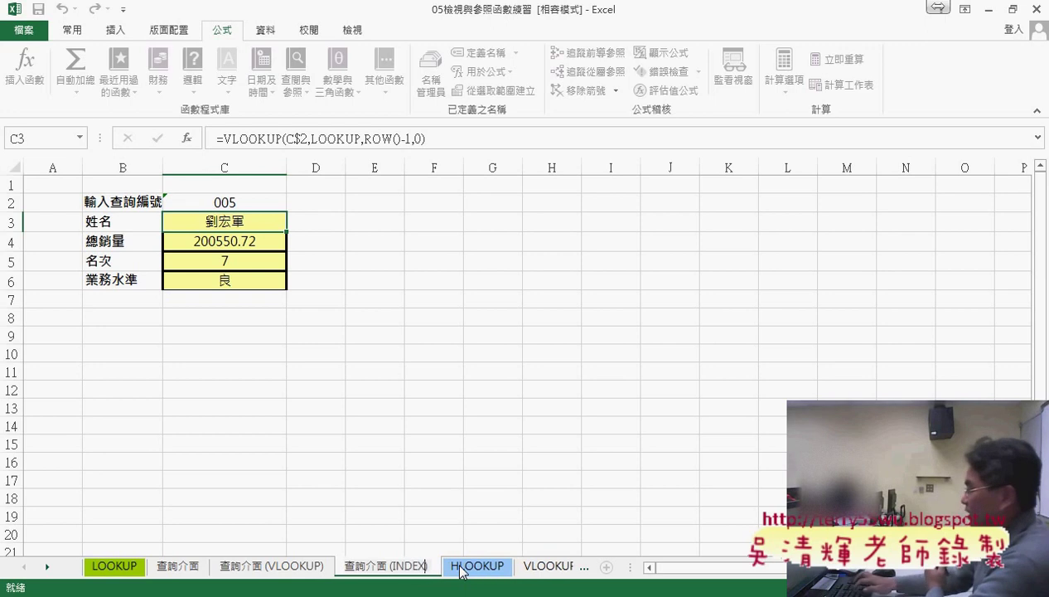
key("Return")
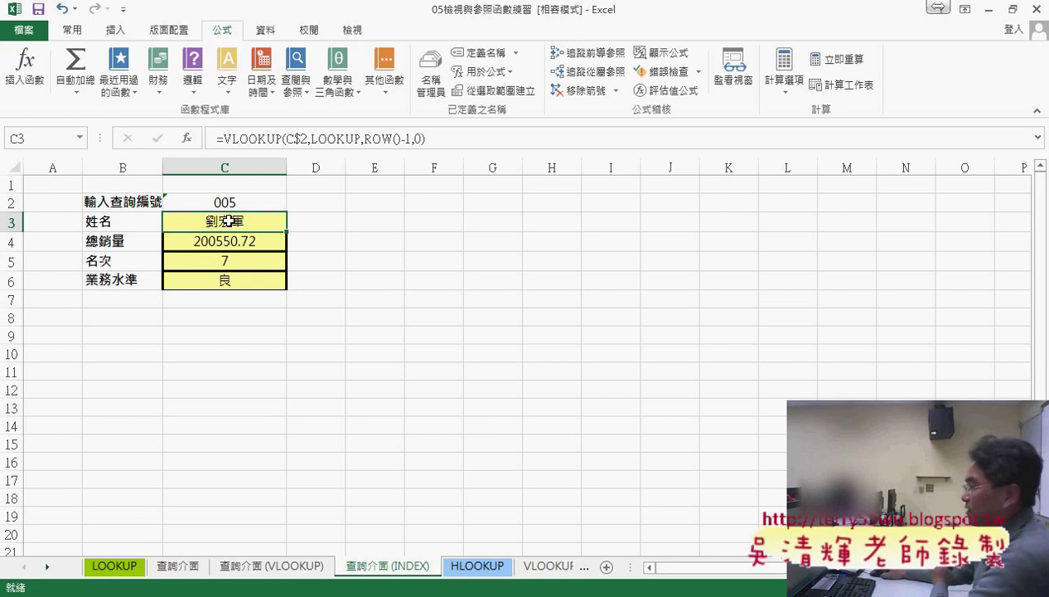
left_click_drag(229, 222, 230, 280)
key("Delete")
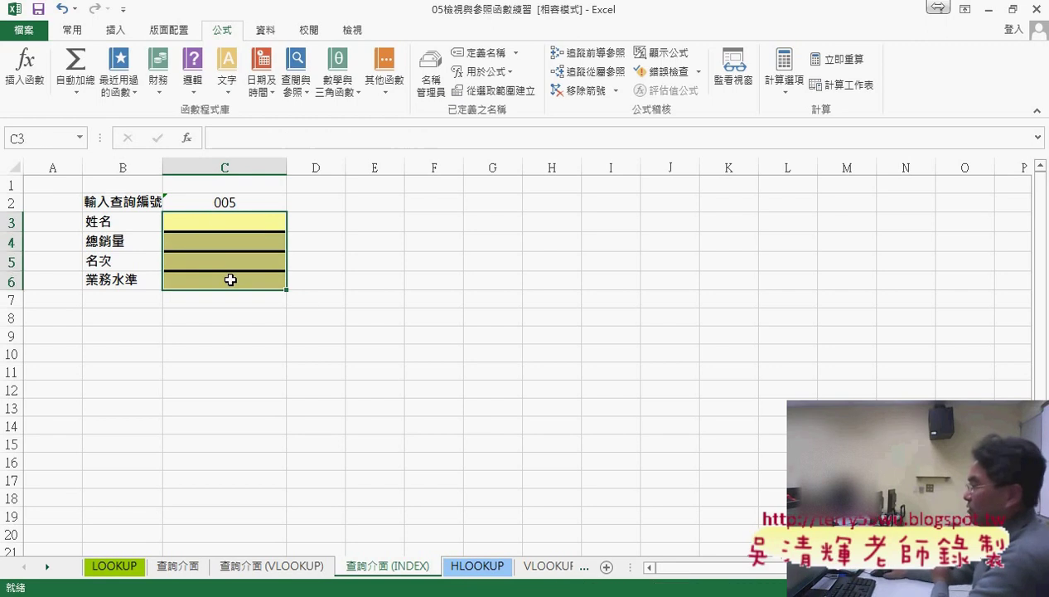
left_click(261, 222)
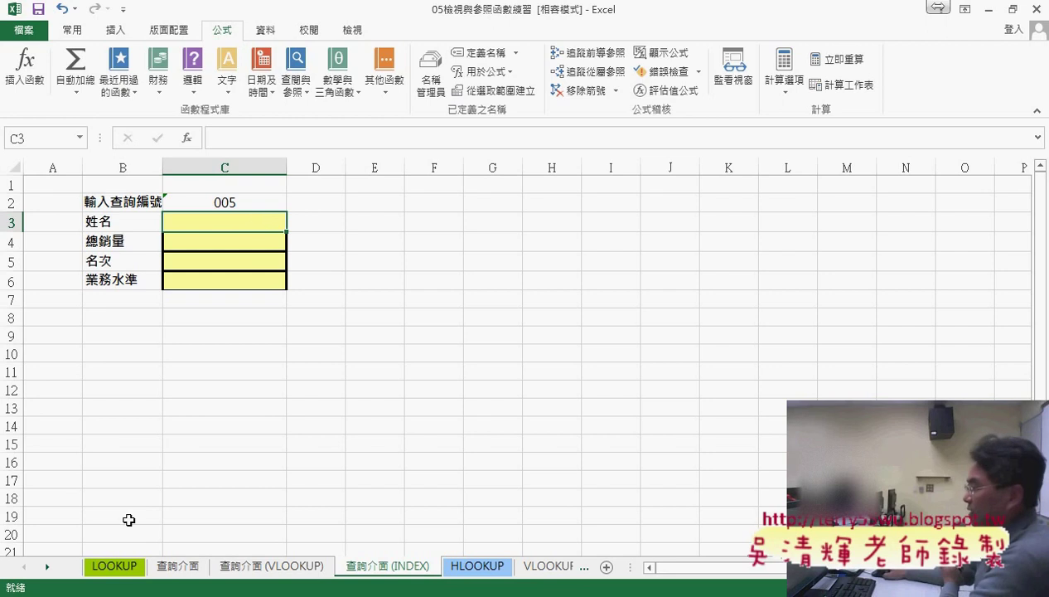
left_click(114, 567)
left_click_drag(63, 221, 314, 353)
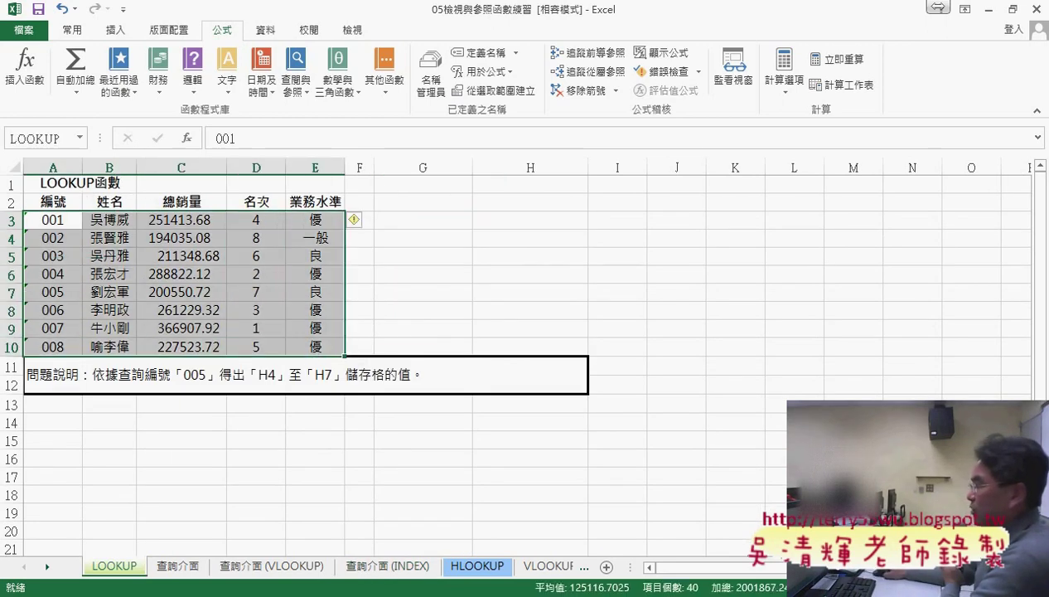
left_click(417, 570)
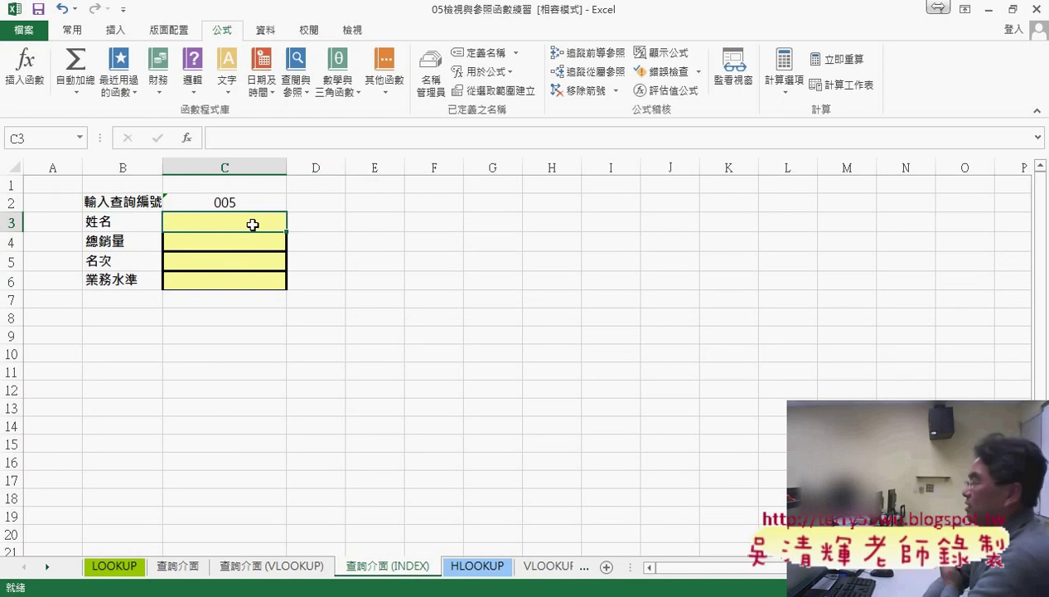
Step: Insert the array,row_num,column_num form of INDEX into C3 through Insert Function
left_click(193, 141)
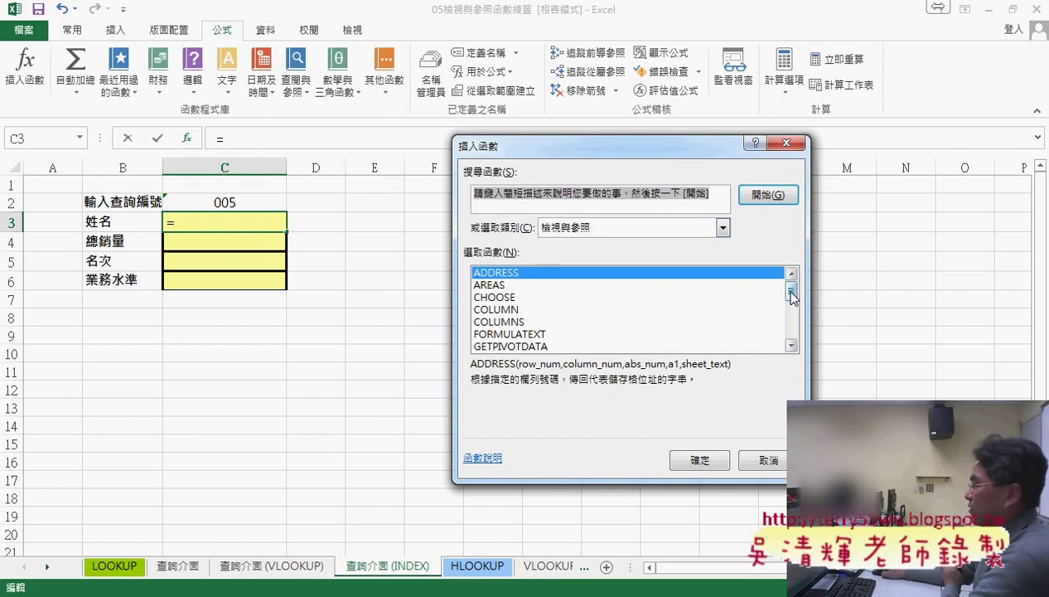
left_click_drag(789, 291, 790, 309)
left_click(544, 322)
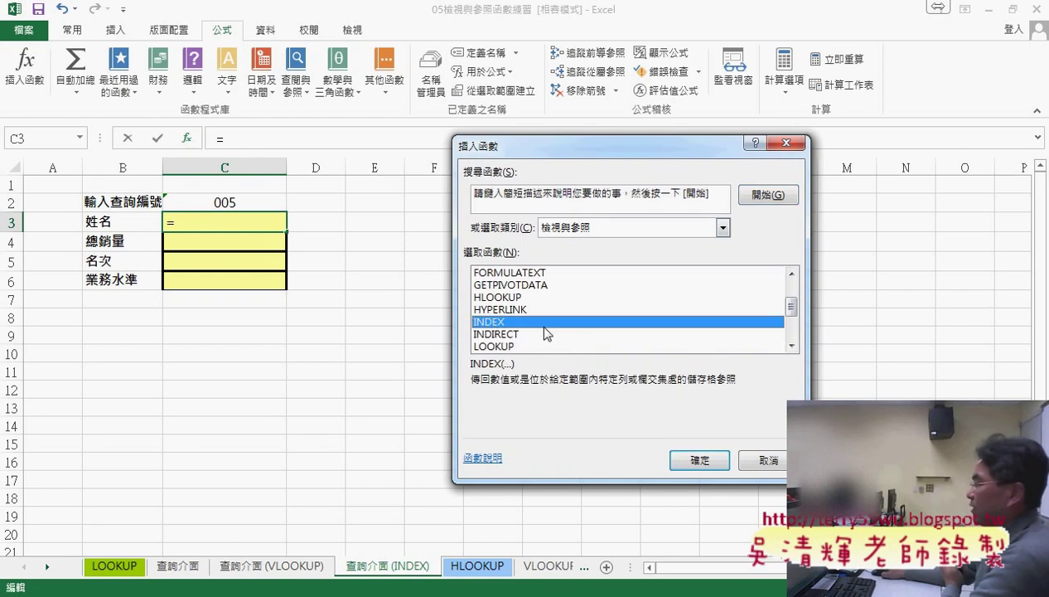
left_click(697, 460)
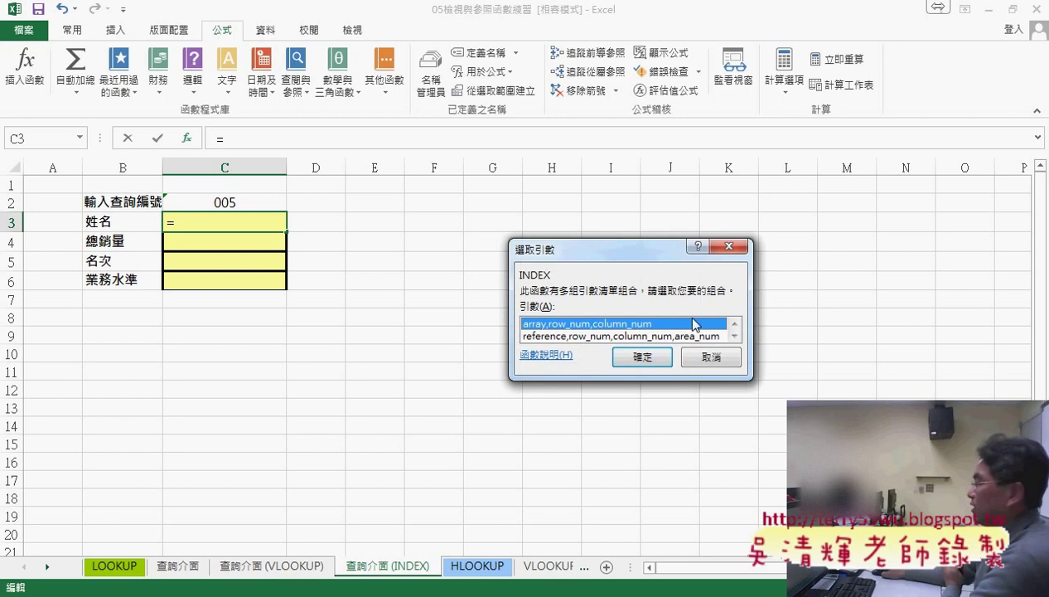
left_click(646, 362)
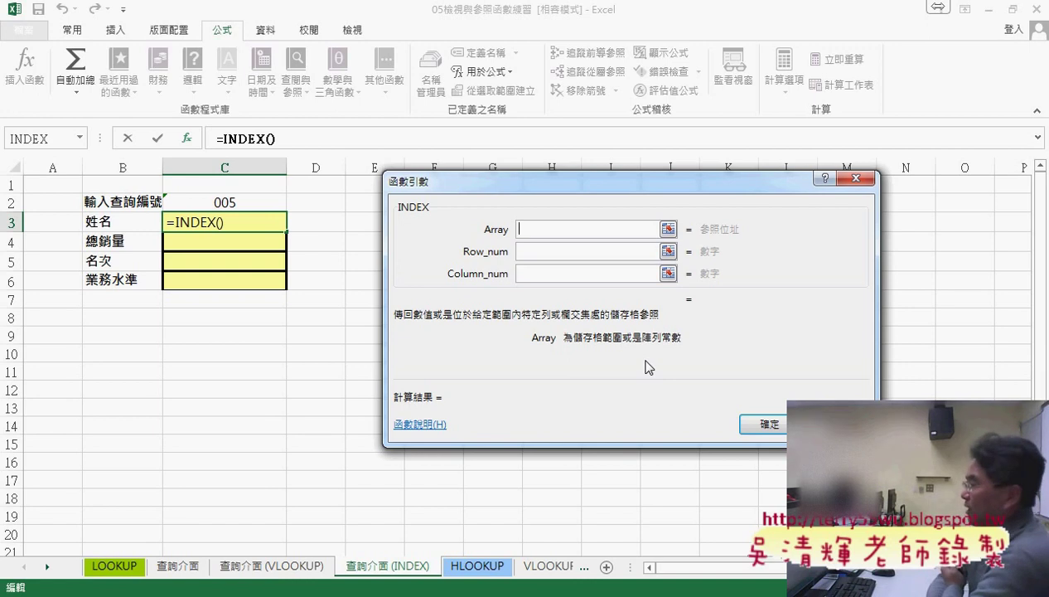
Step: Paste the LOOKUP named range into INDEX's Array argument with F3, making =INDEX(LOOKUP)
key("F3")
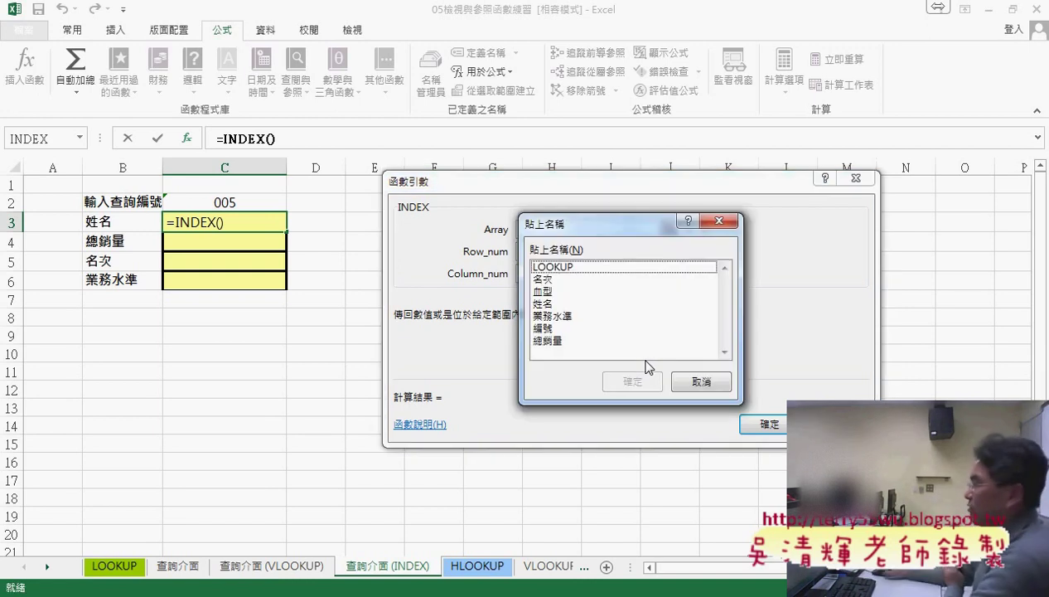
left_click(577, 272)
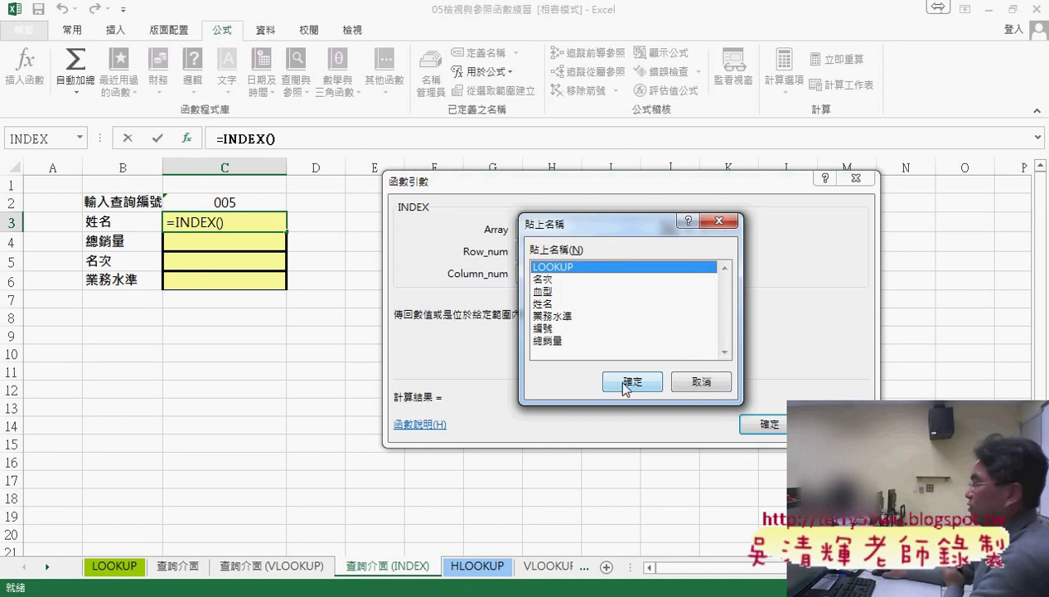
left_click(631, 382)
left_click(568, 253)
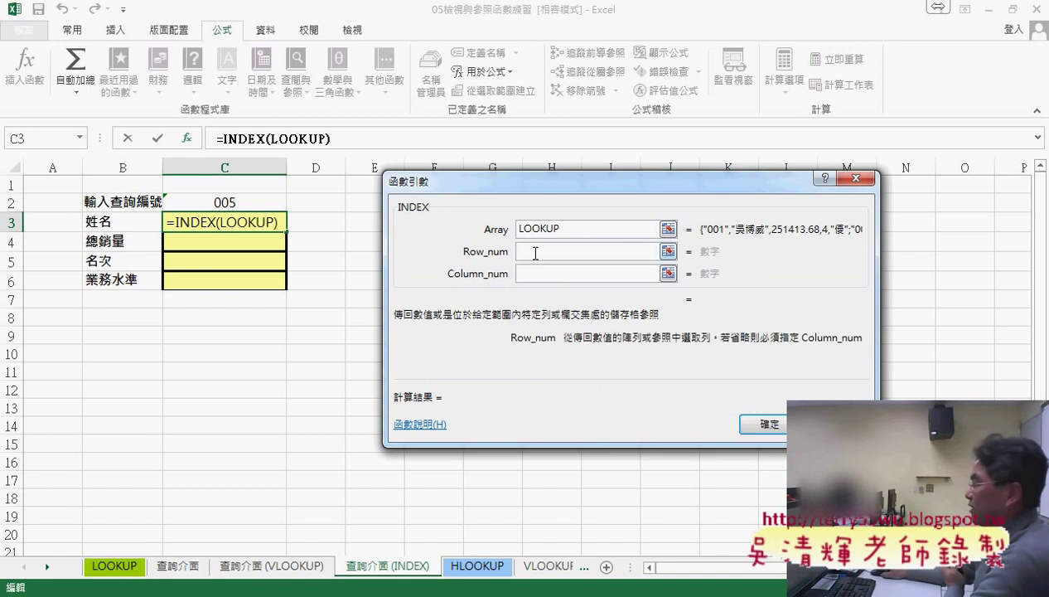
left_click(573, 231)
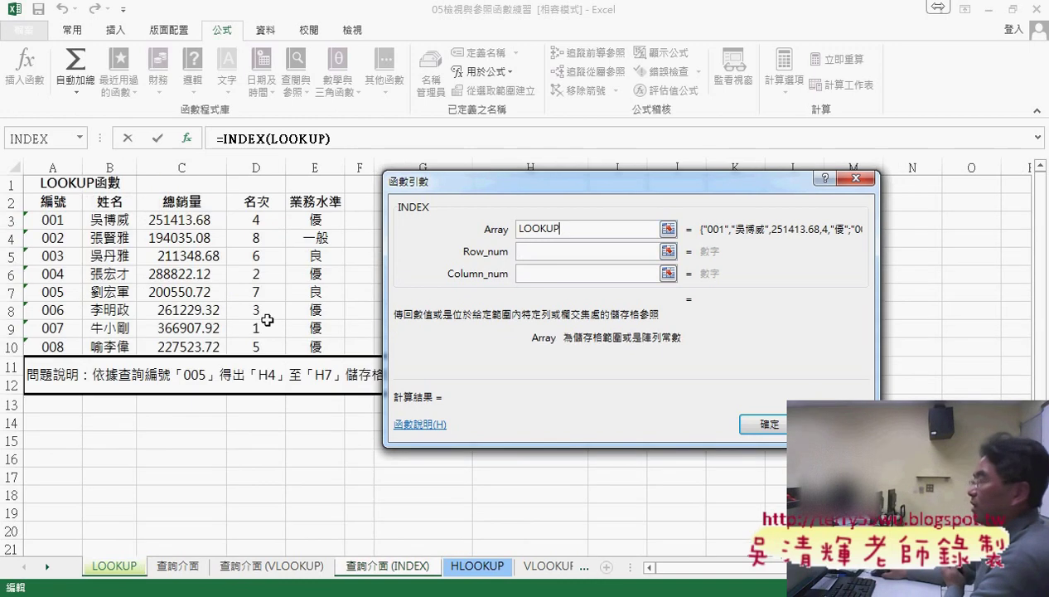
Step: Move the dialog to reveal the LOOKUP records and annotate the Array, Row_num and Column_num arguments
left_click_drag(507, 180, 593, 184)
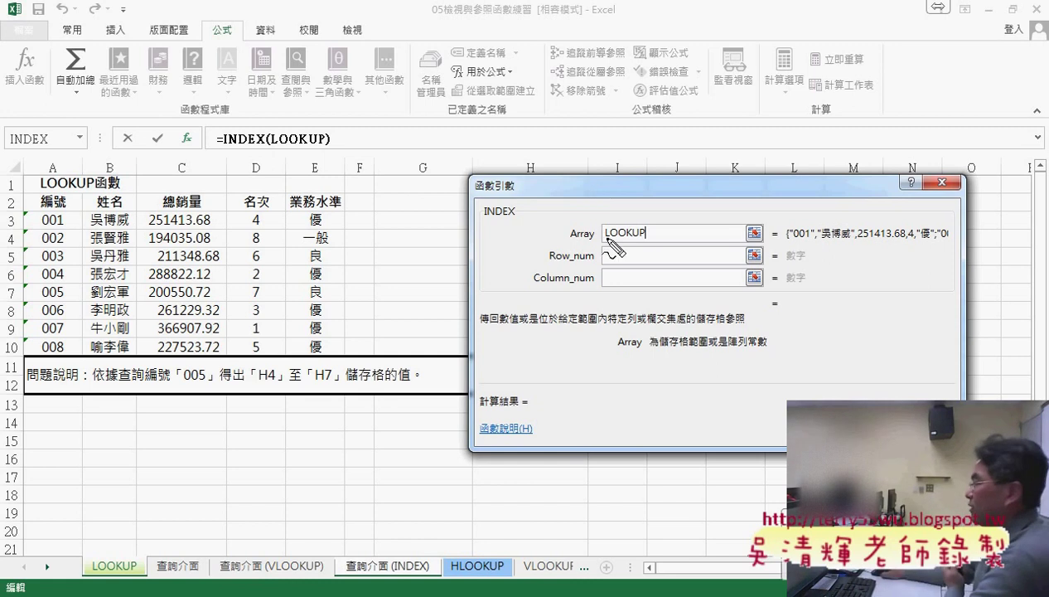
left_click_drag(608, 238, 632, 239)
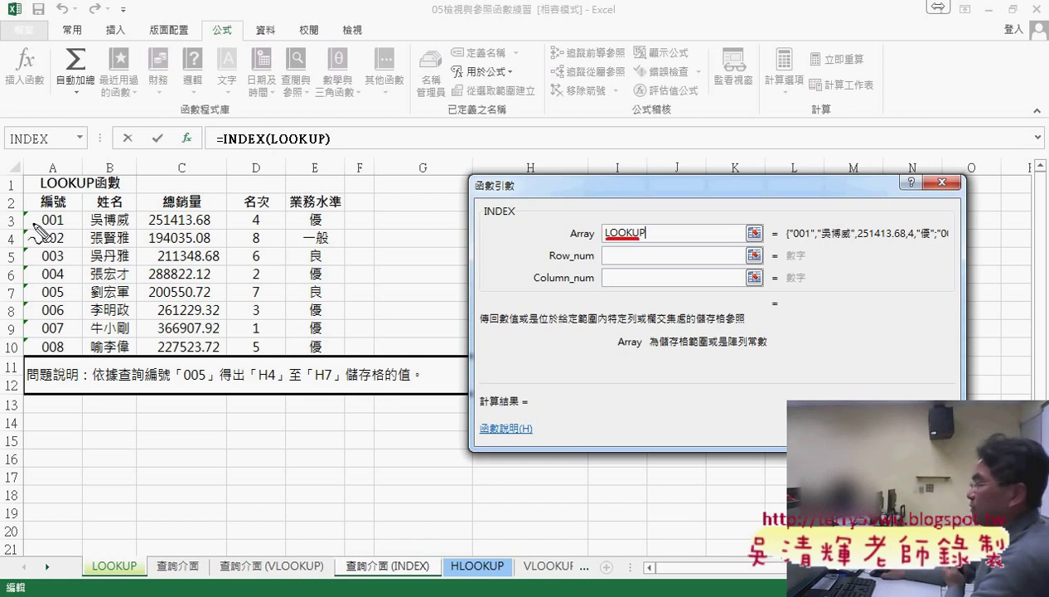
left_click_drag(27, 219, 25, 363)
mouse_move(30, 209)
left_mouse_down()
mouse_move(342, 208)
mouse_move(339, 351)
left_mouse_up()
left_click_drag(24, 361, 318, 361)
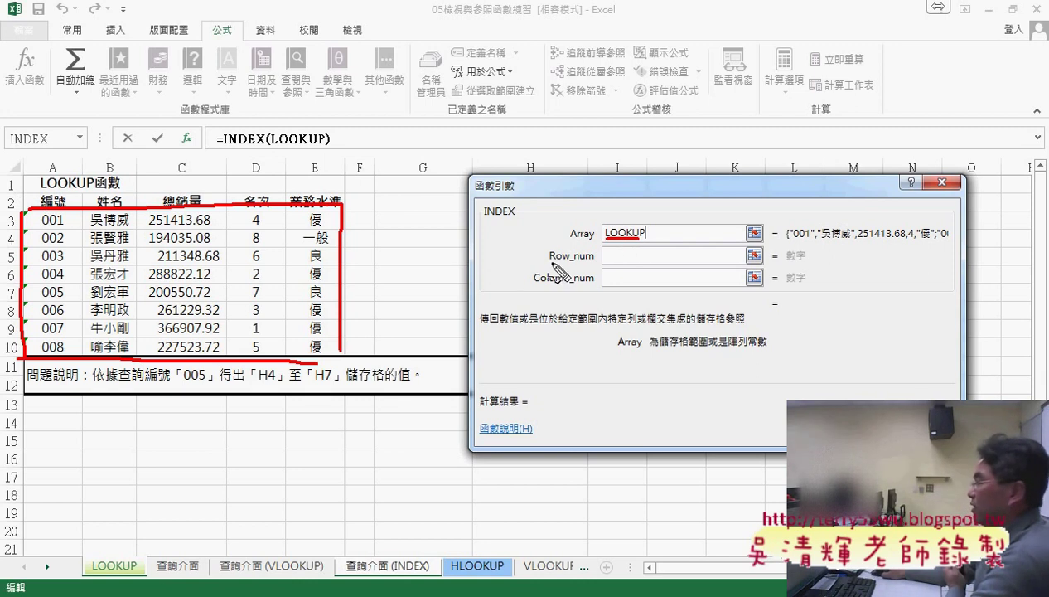
left_click_drag(549, 263, 562, 263)
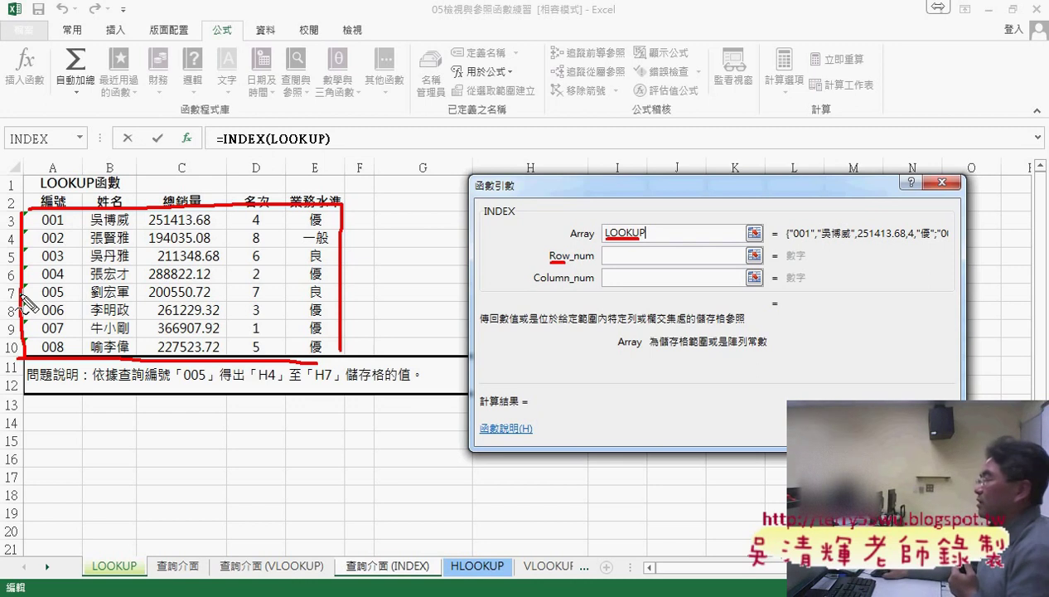
left_click_drag(540, 287, 570, 288)
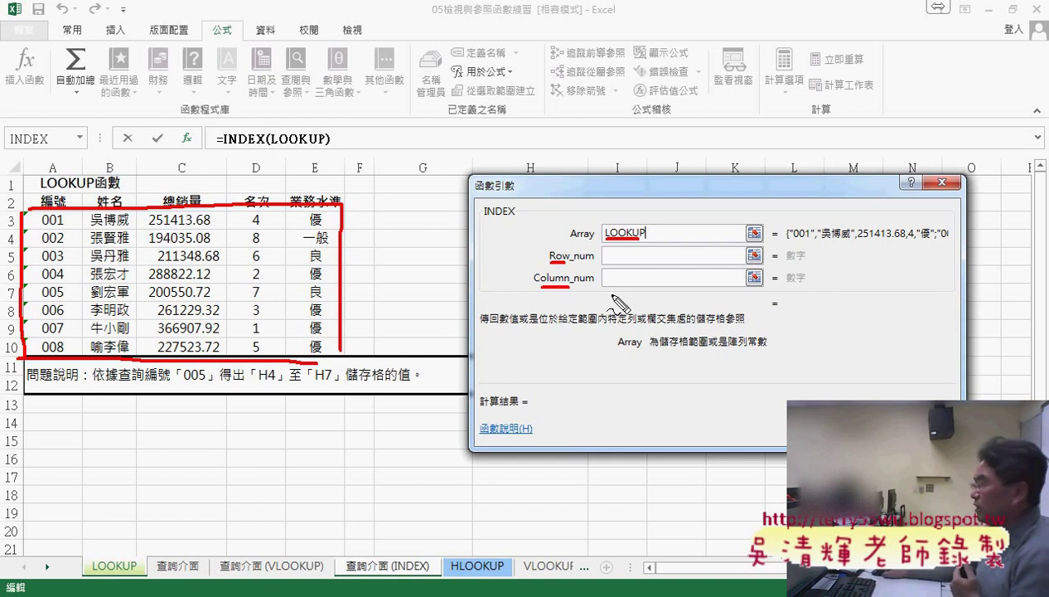
left_click_drag(614, 287, 627, 283)
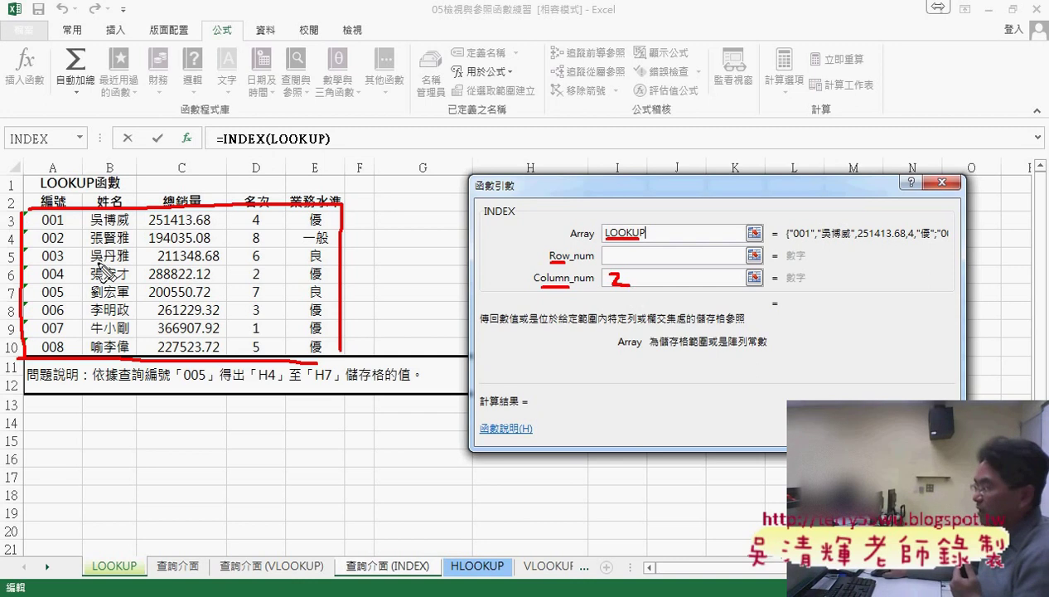
Step: Ink how ID 001 maps to row 1 and column 2 for its name, then clear the ink
mouse_move(109, 146)
left_mouse_down()
mouse_move(111, 189)
mouse_move(141, 185)
left_mouse_up()
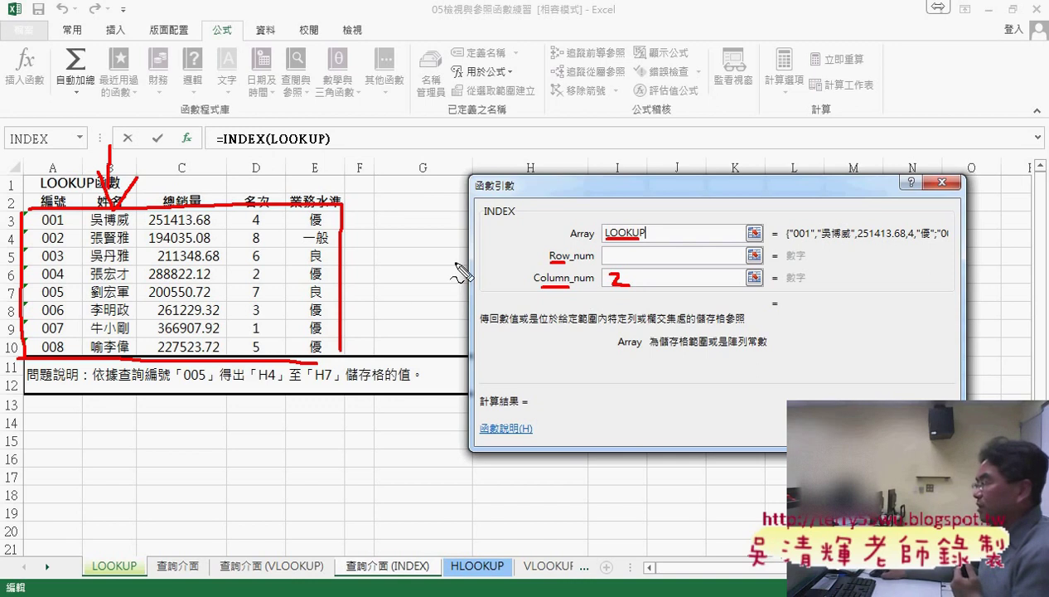
left_click_drag(43, 226, 66, 226)
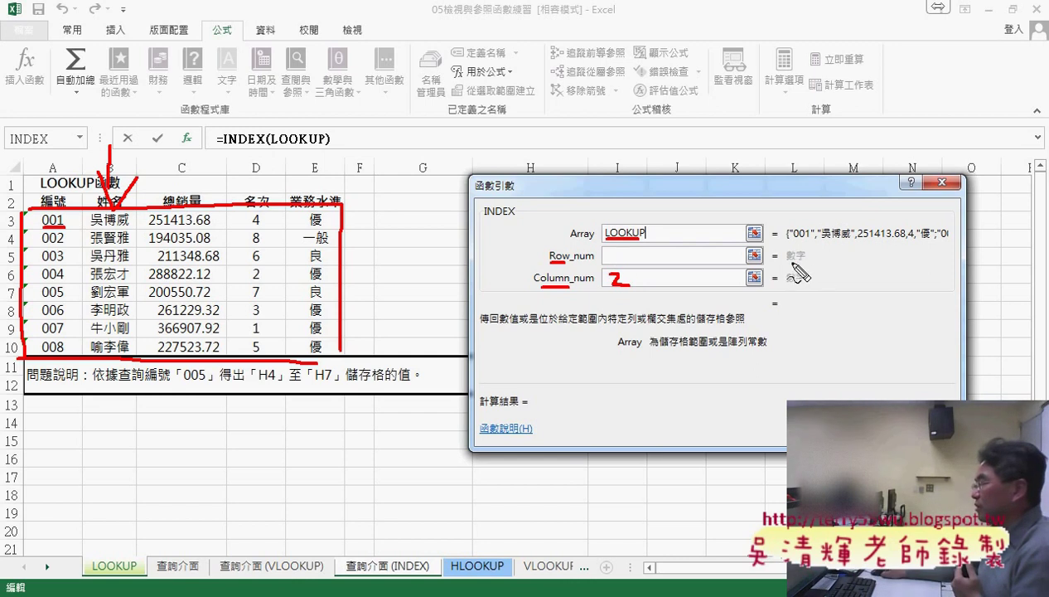
left_click_drag(790, 262, 806, 262)
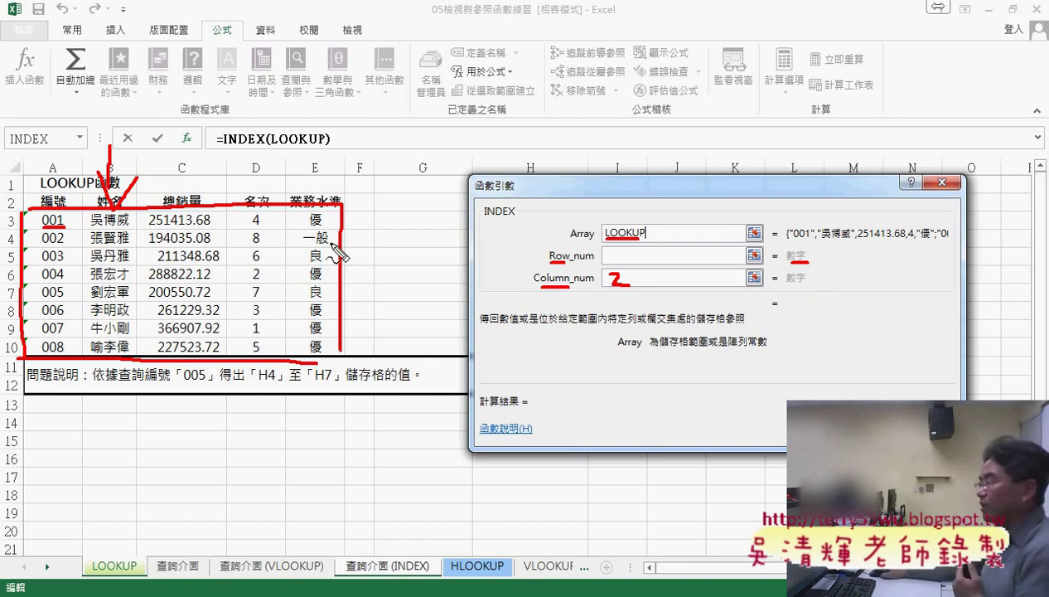
left_click_drag(73, 220, 543, 261)
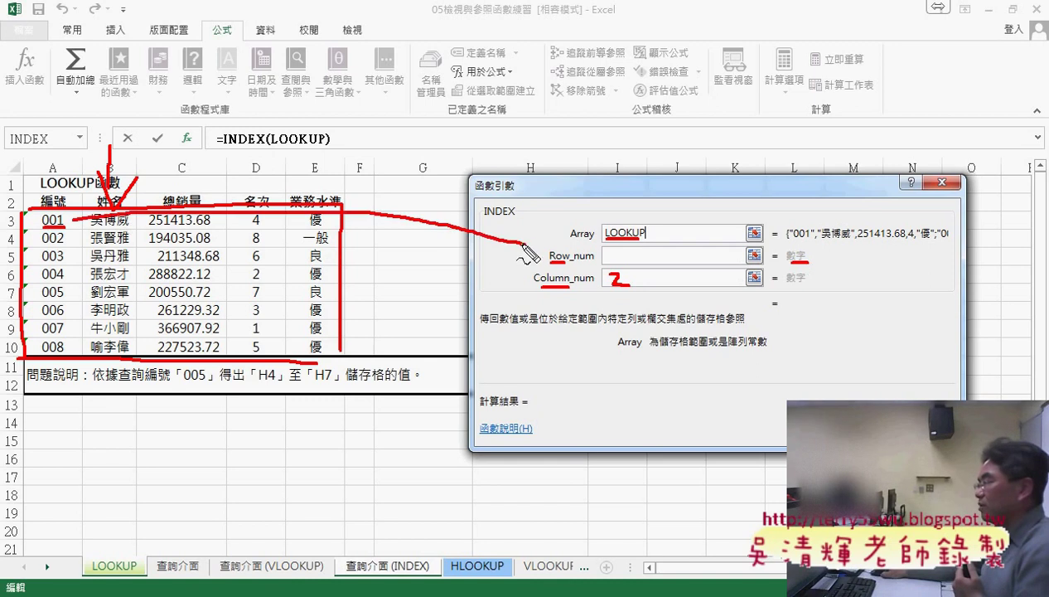
left_click_drag(615, 252, 616, 264)
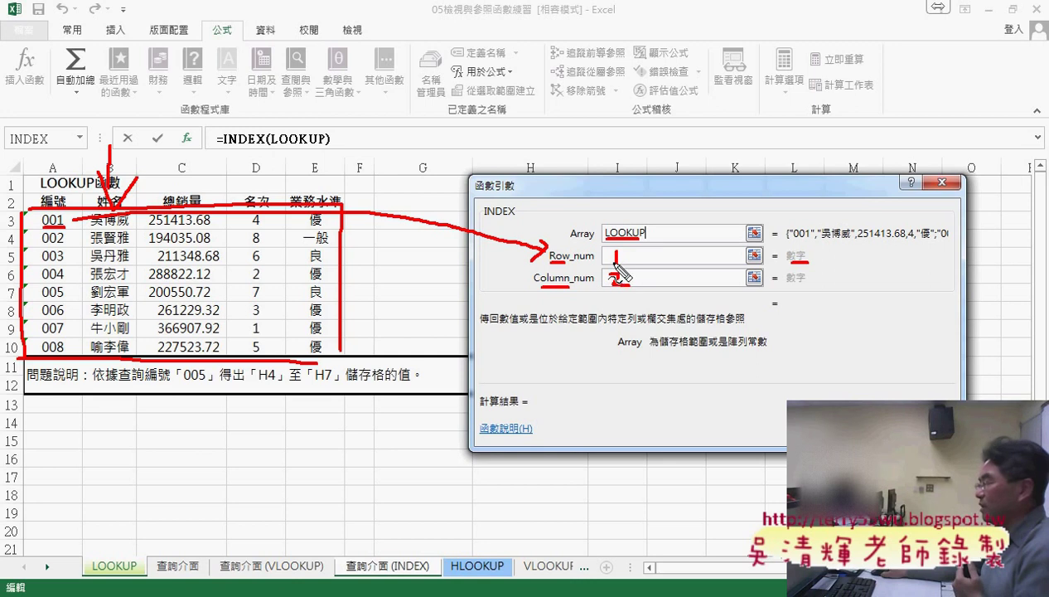
left_click_drag(618, 270, 629, 283)
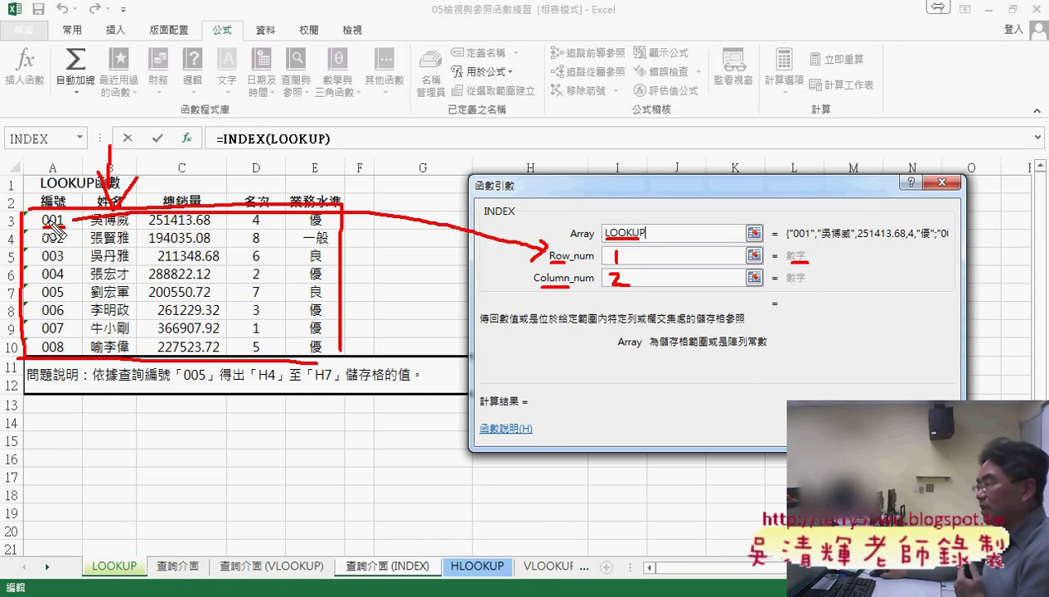
left_click_drag(54, 227, 124, 216)
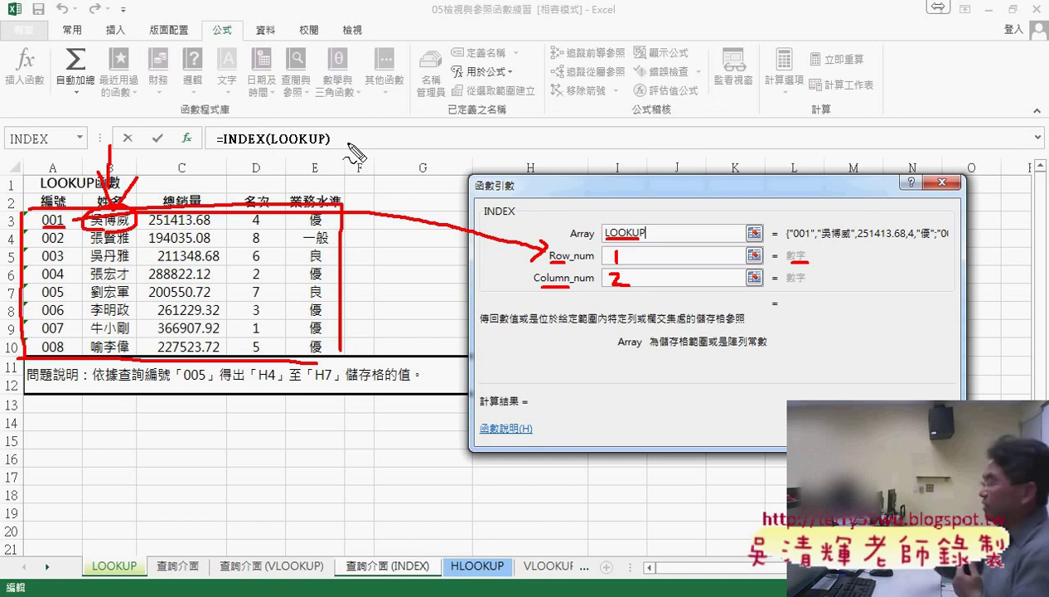
key("Escape")
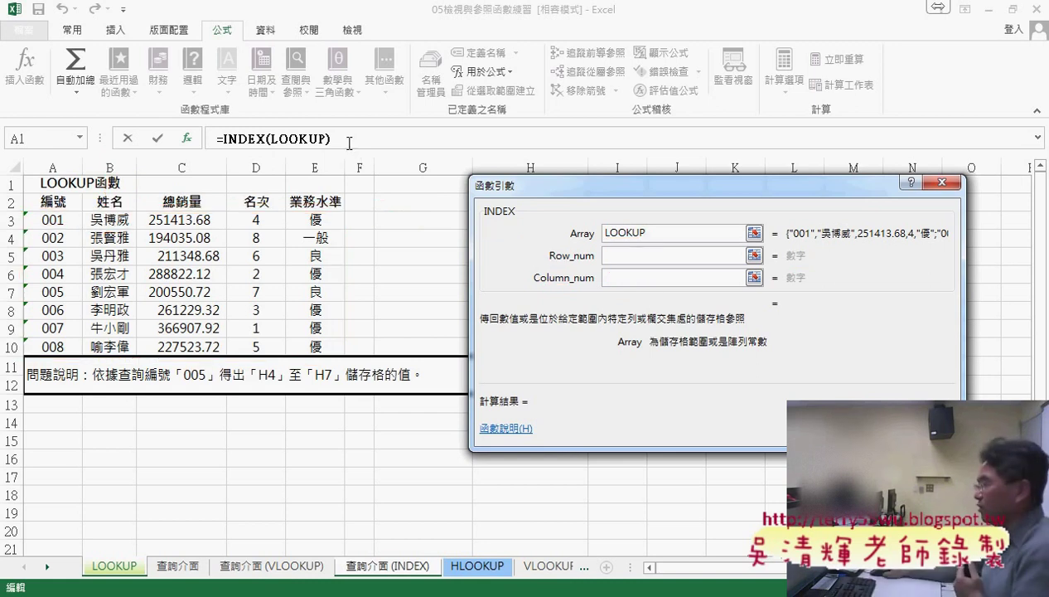
Step: Complete C3 as =INDEX(LOOKUP,C2,2) and check ID 005's name on the LOOKUP sheet
left_click(644, 256)
left_click(240, 204)
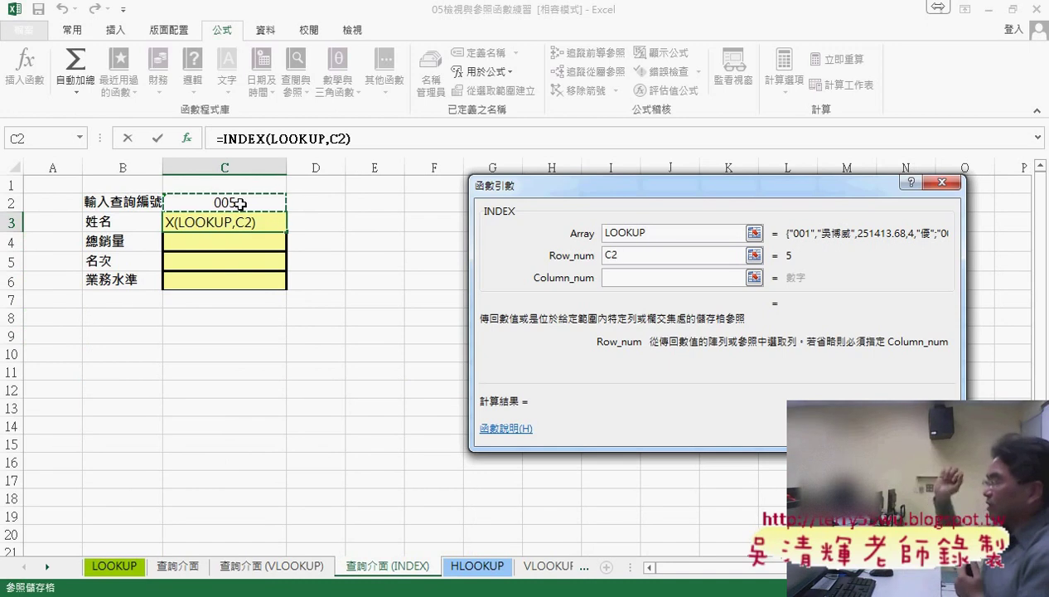
left_click(615, 278)
type("2")
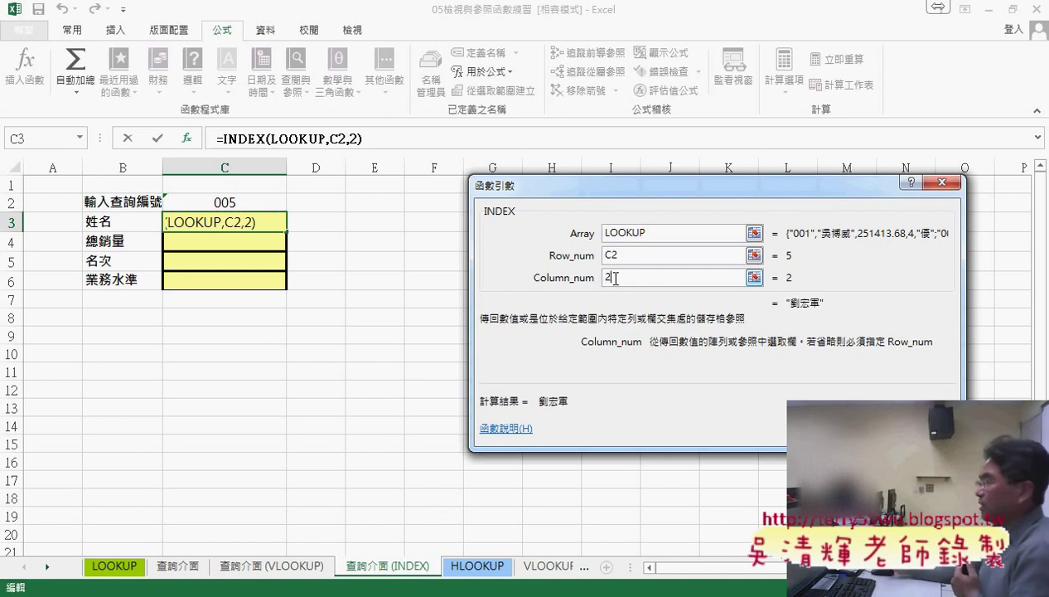
key("Return")
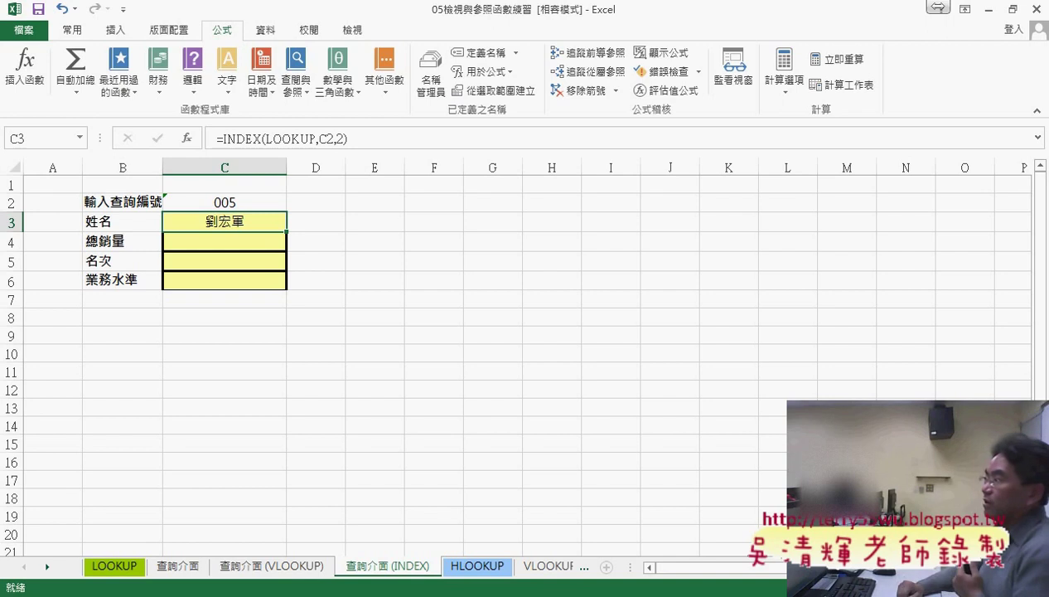
left_click(127, 570)
left_click(62, 295)
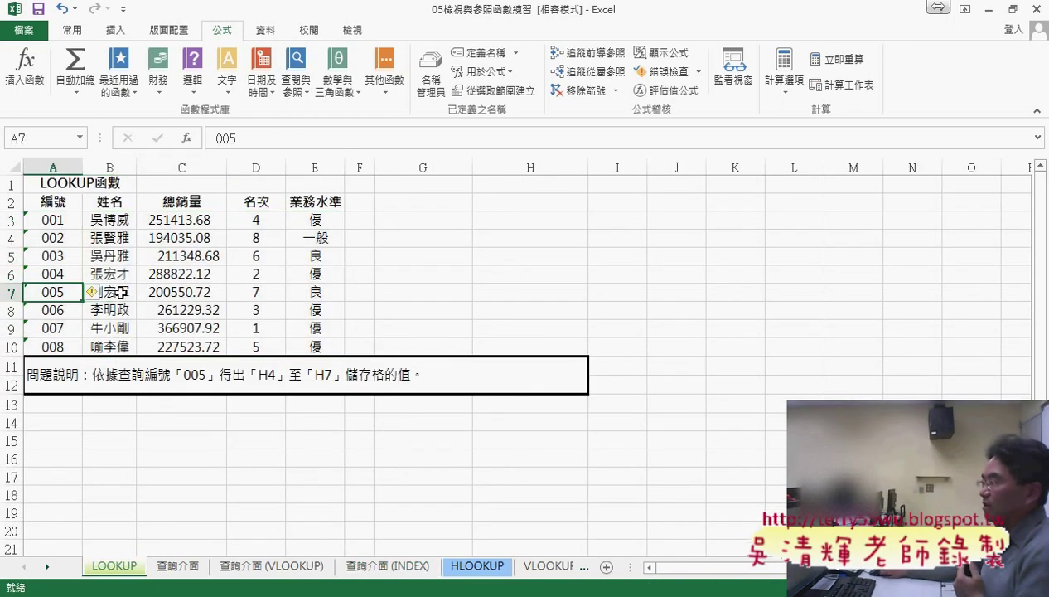
Step: Return to the 查詢介面 (INDEX) sheet and select the column number 2 in C3's formula
left_click(121, 293)
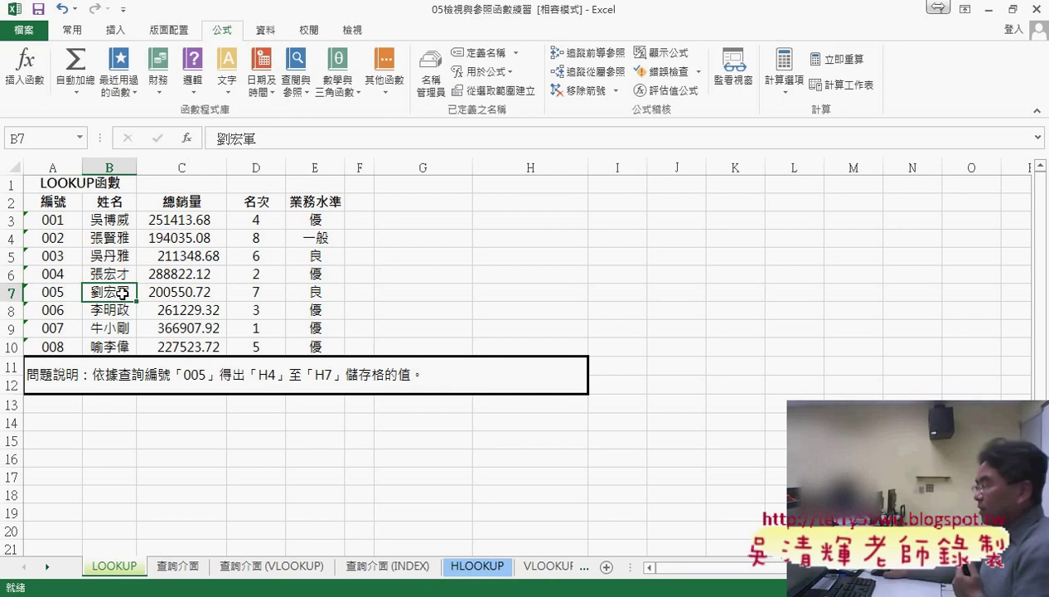
left_click(387, 567)
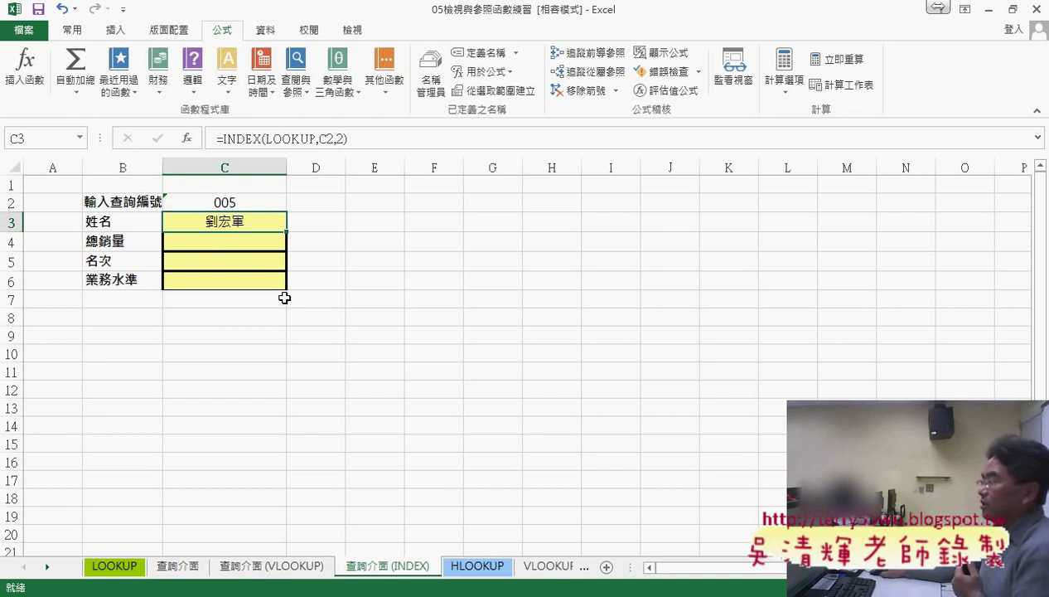
left_click(339, 139)
double_click(339, 139)
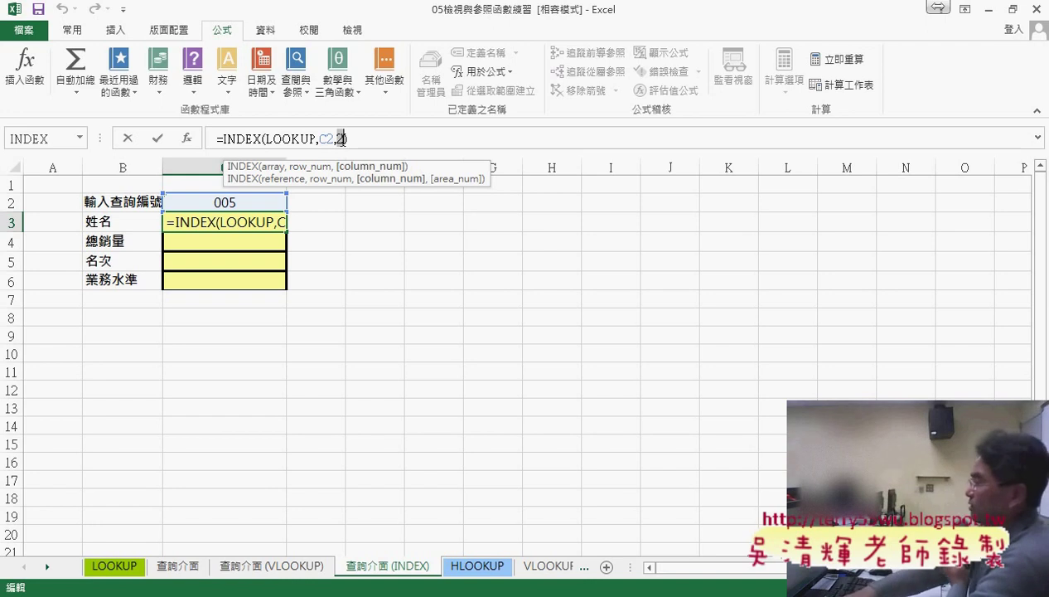
Step: Replace the column number with ROW()-1 and fill C3 down to C6, which show #VALUE!
type("r")
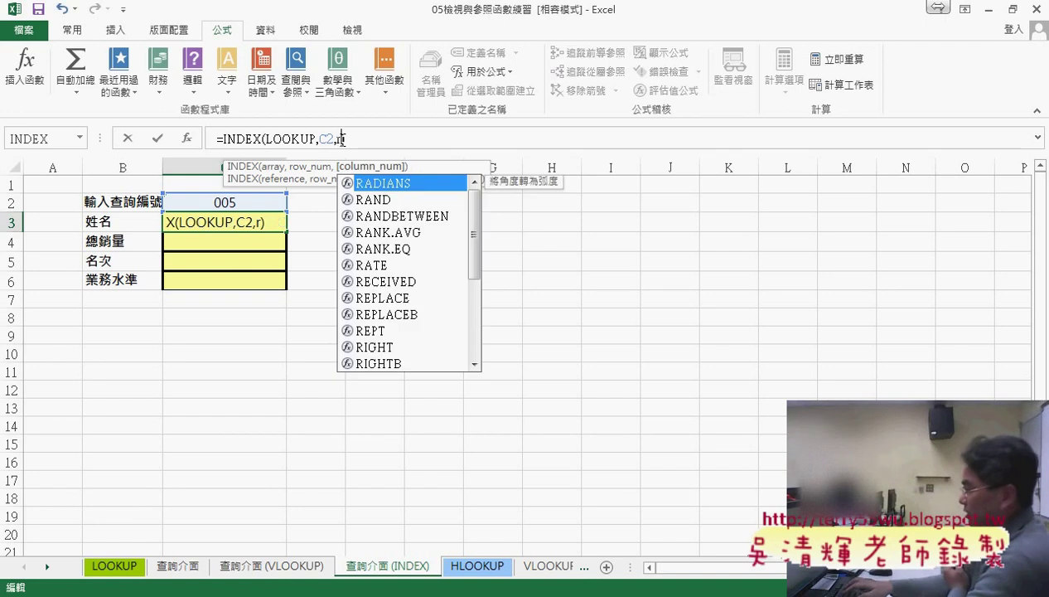
type("ow")
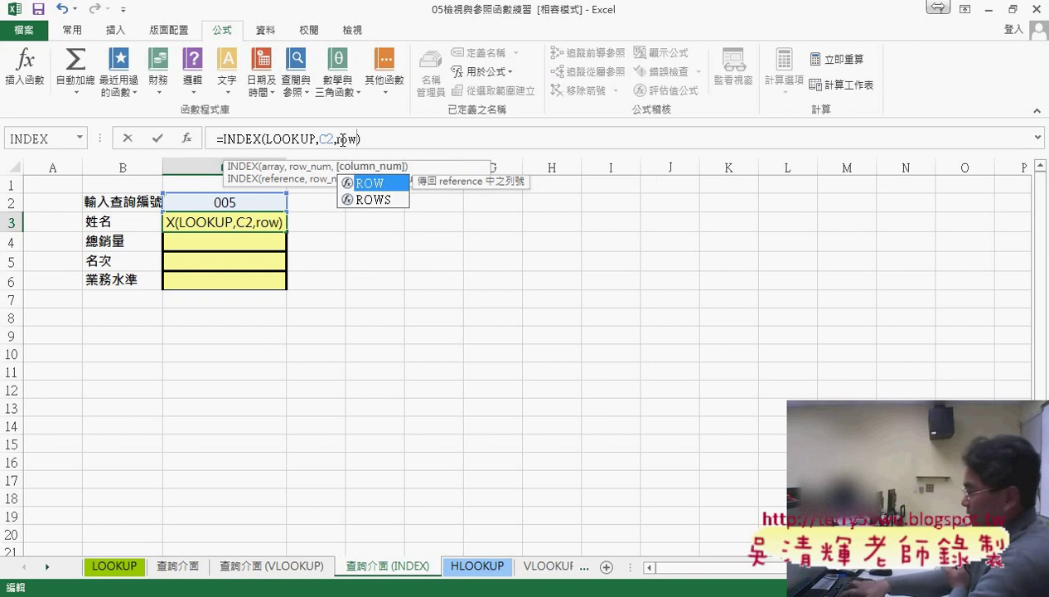
type("()-")
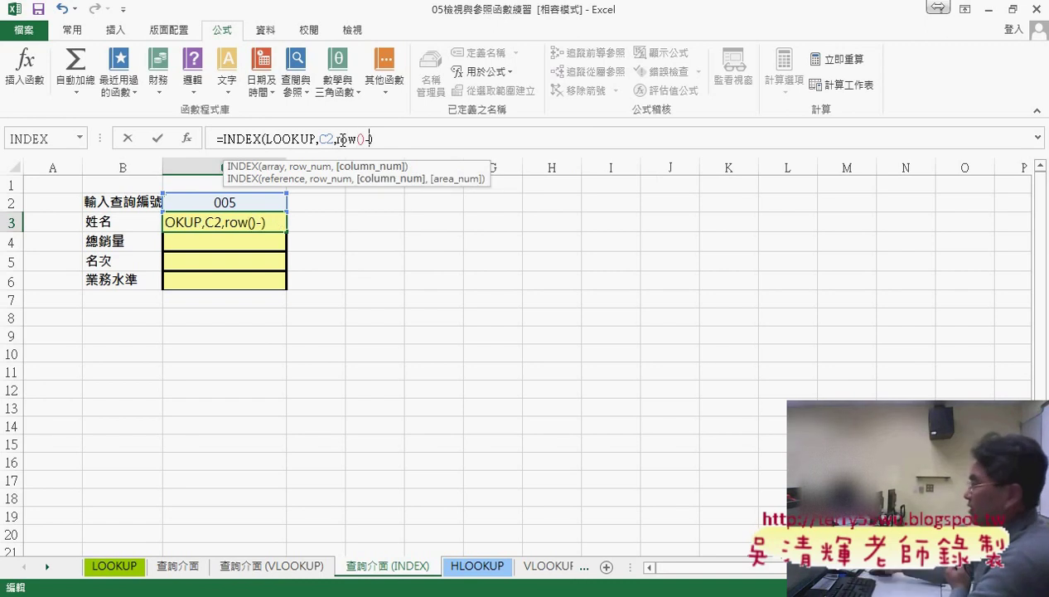
type("1")
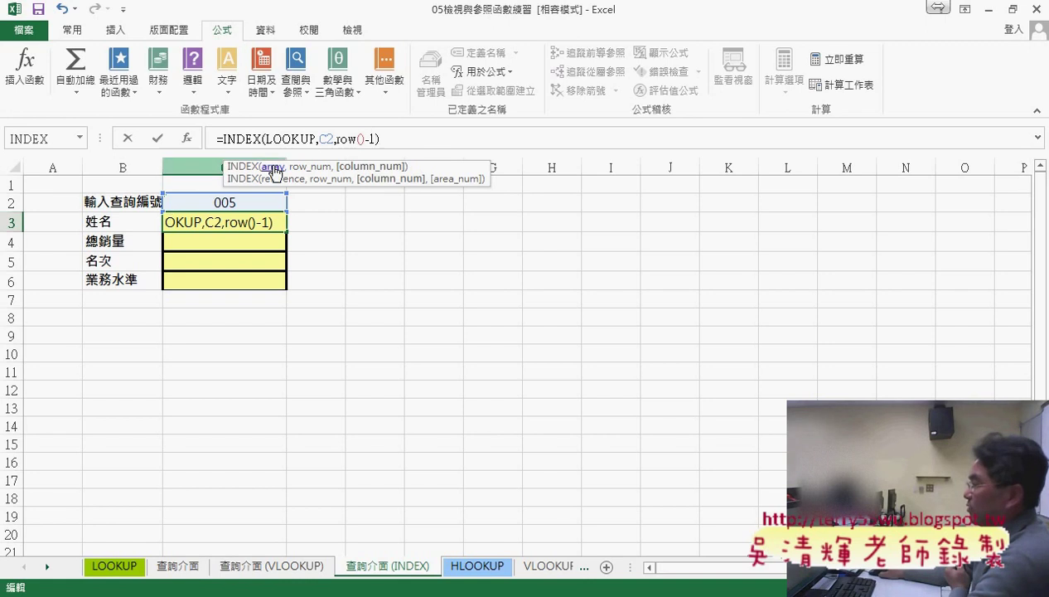
left_click(159, 139)
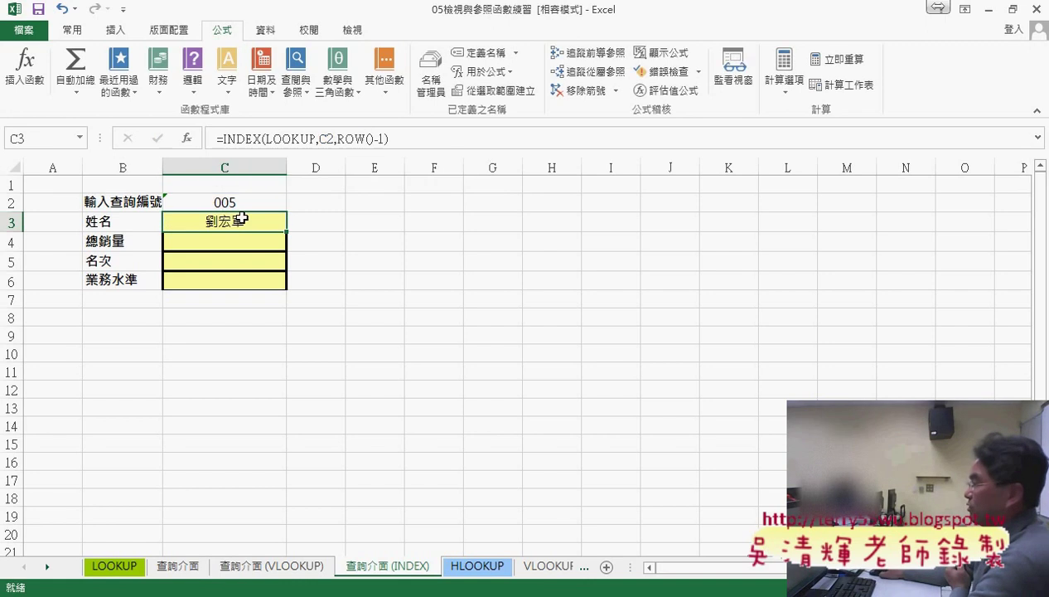
left_click_drag(338, 139, 379, 139)
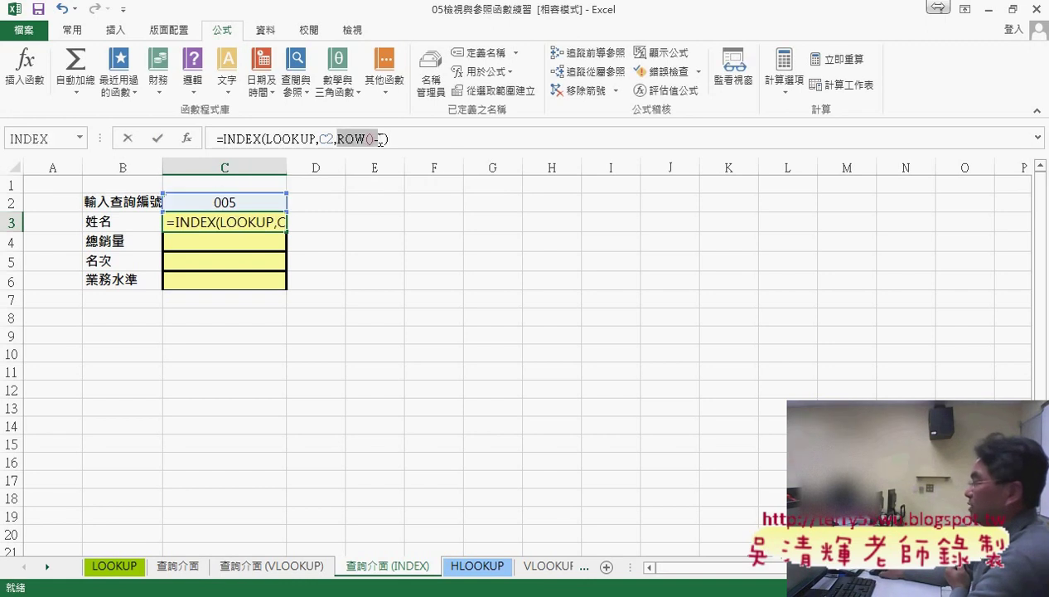
left_click(129, 140)
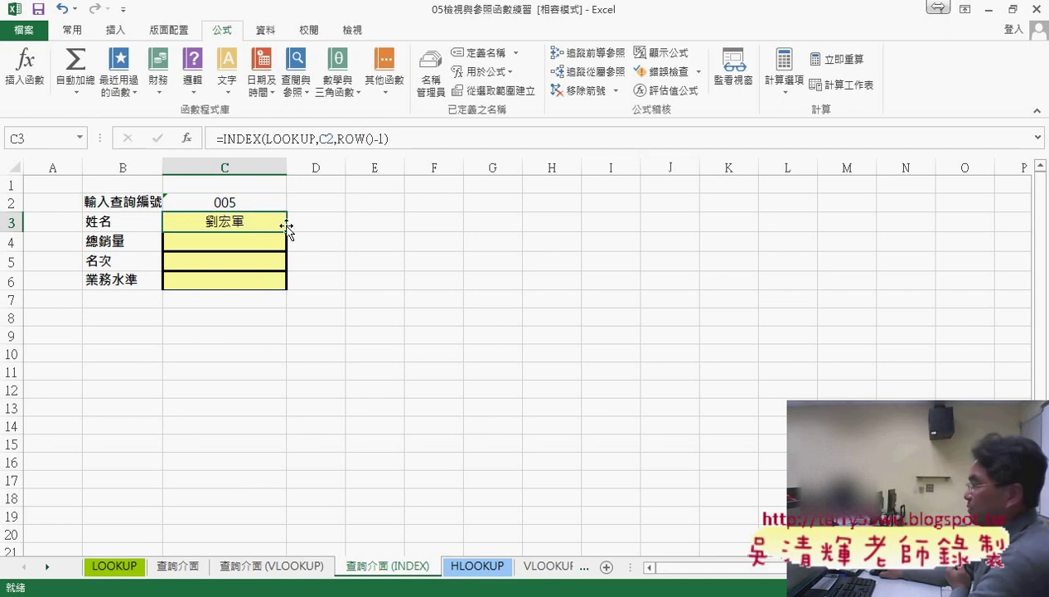
left_click_drag(286, 233, 287, 290)
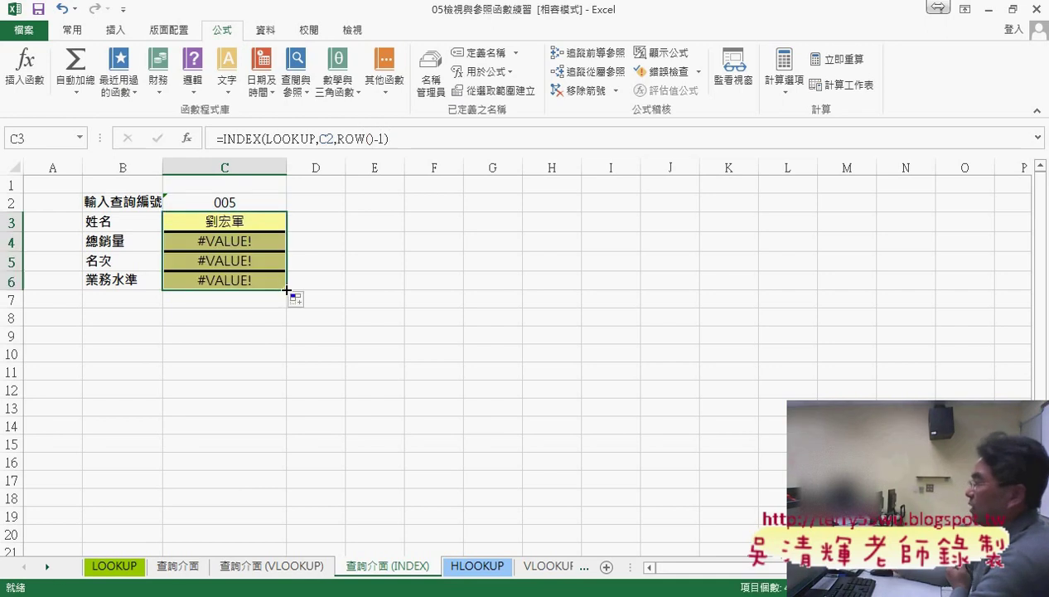
Step: Change C2 to C$2 in C3's formula and fill it down to C6, showing 200550.72, 7 and 良
left_click(275, 222)
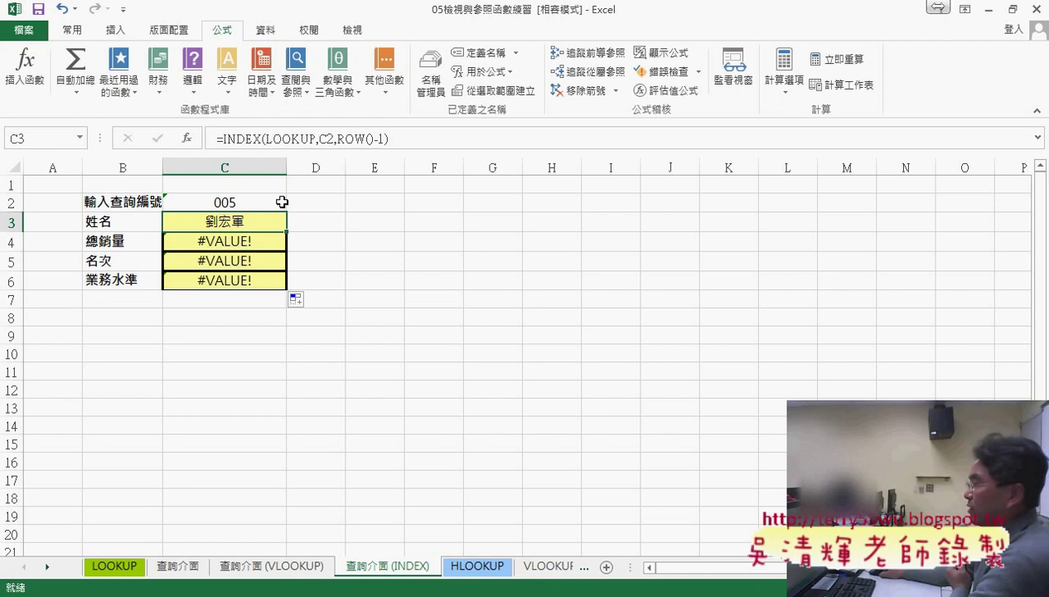
left_click(329, 139)
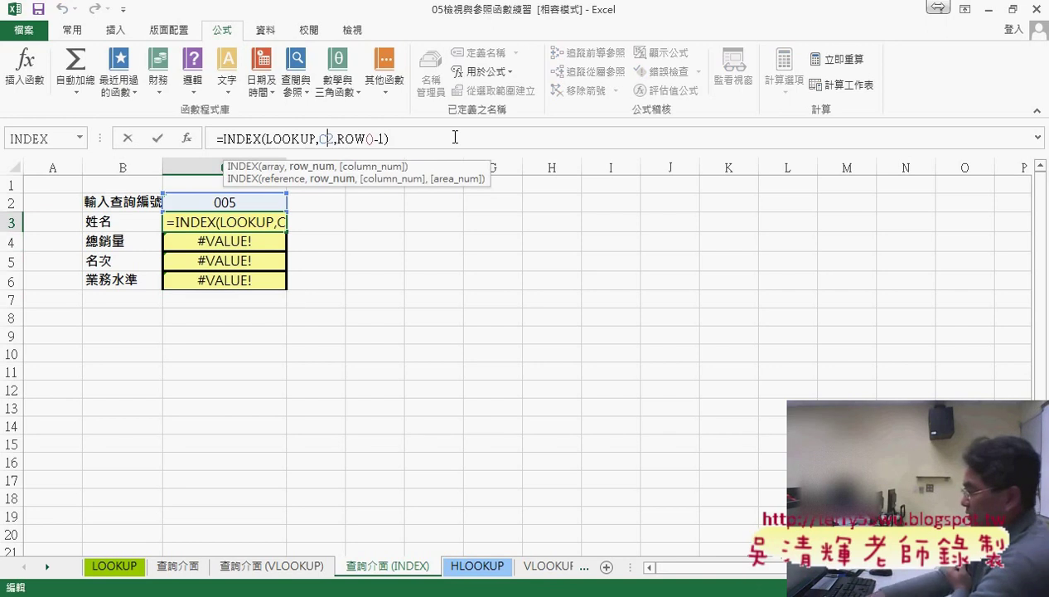
type("$")
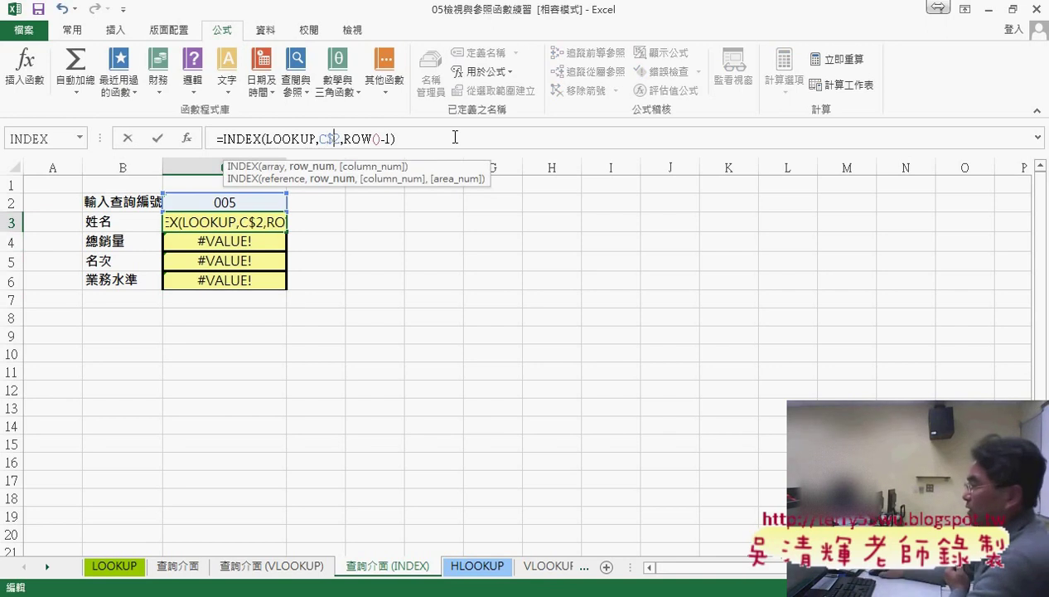
left_click(155, 139)
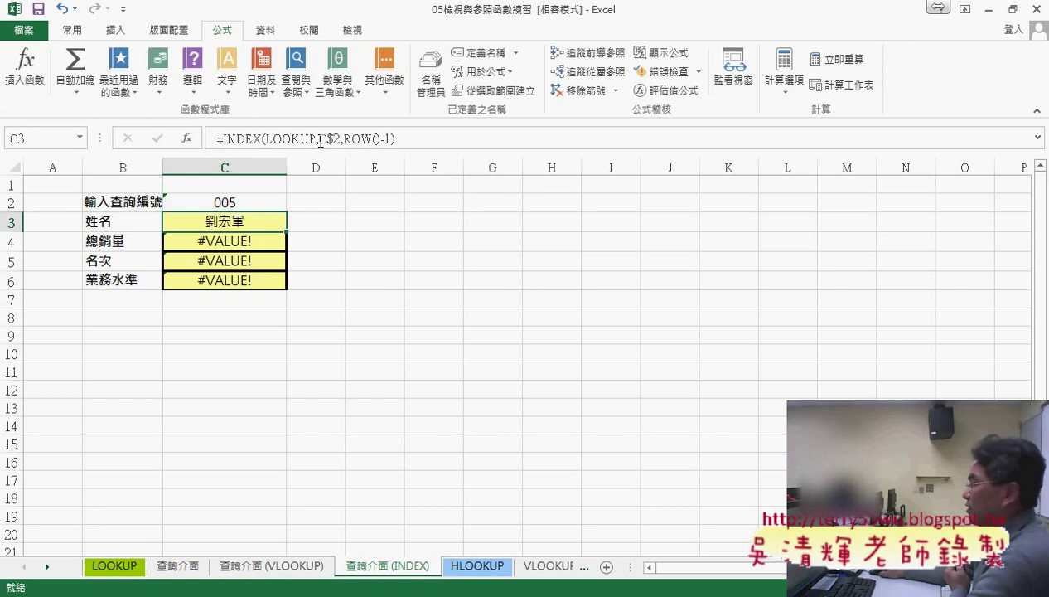
left_click_drag(327, 139, 339, 141)
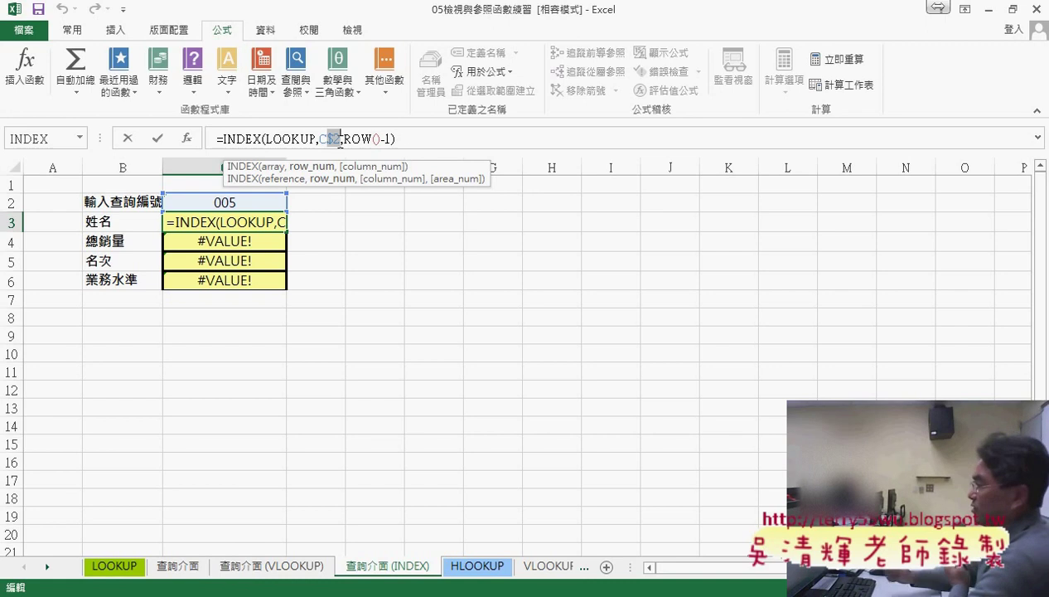
left_click(155, 139)
left_click_drag(286, 234, 278, 286)
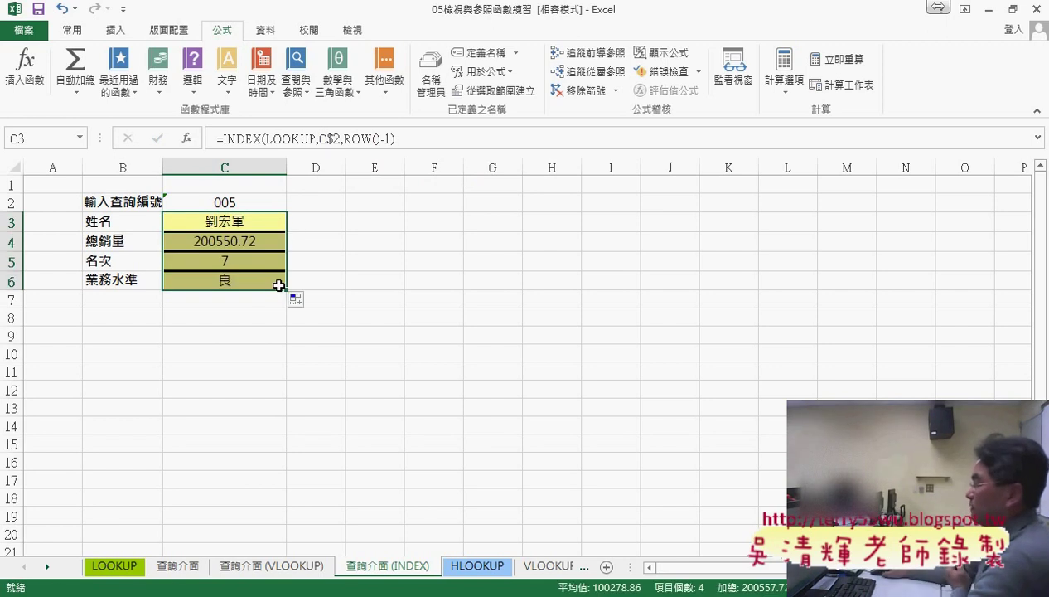
Step: Duplicate the 查詢介面 (INDEX) sheet, rename the copy 查詢介面 (OFFSET), and delete the C3:C6 results
left_click_drag(412, 571, 458, 566)
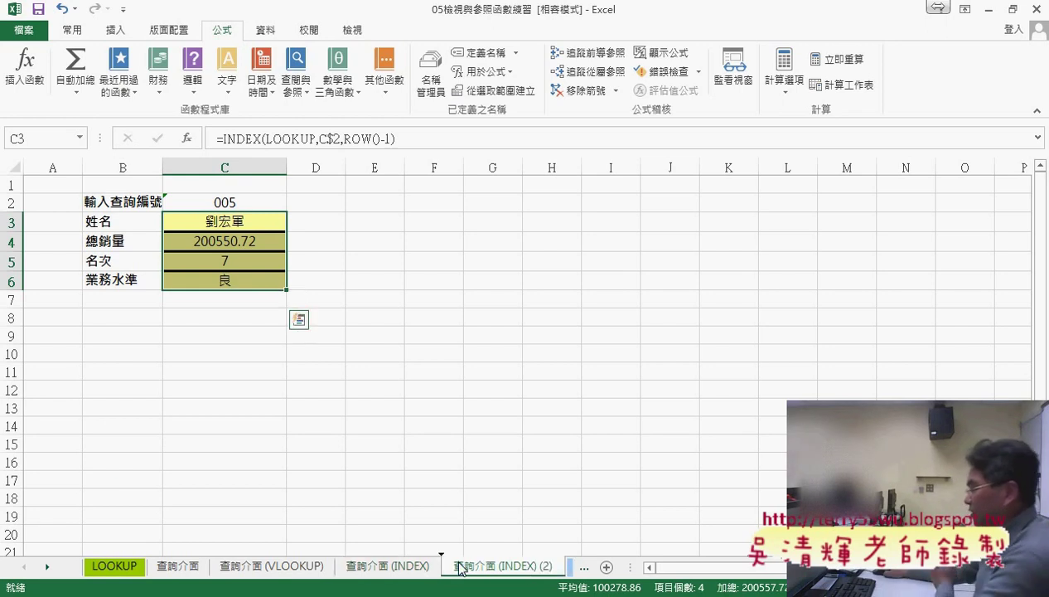
left_click(505, 567)
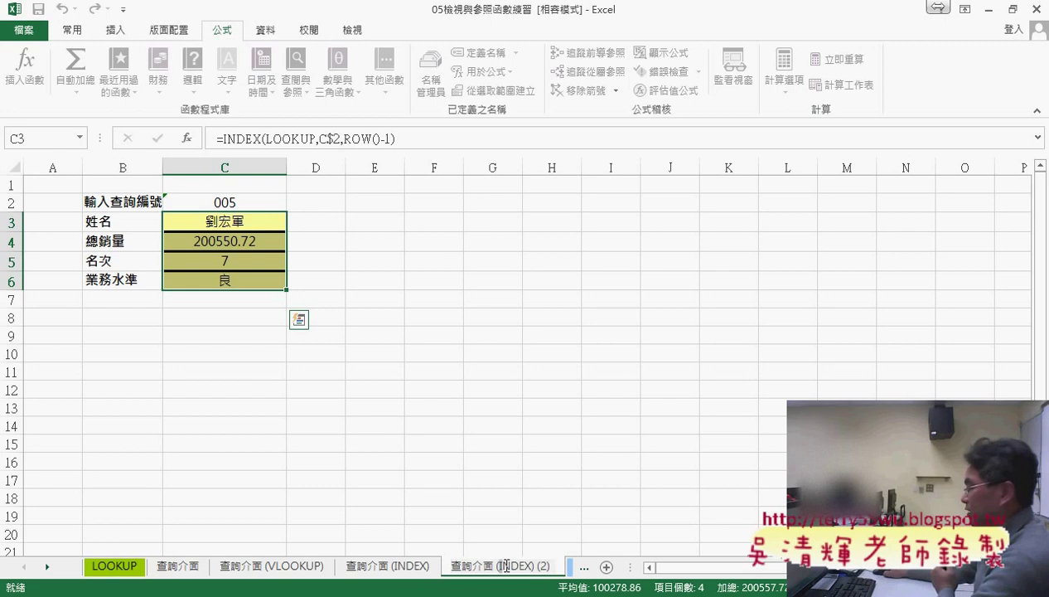
left_click_drag(532, 564, 546, 565)
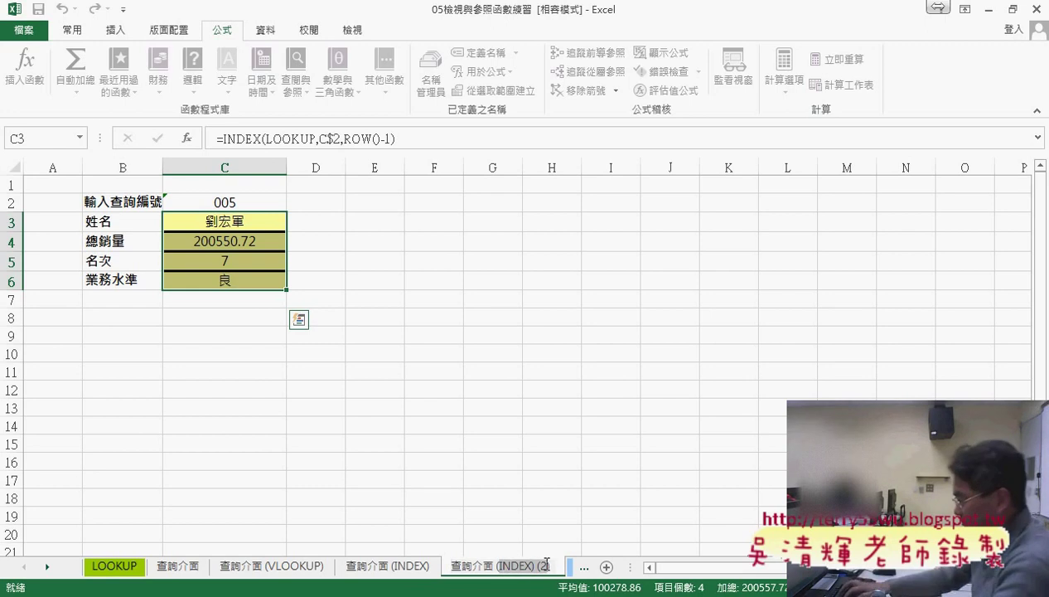
type("OFFS")
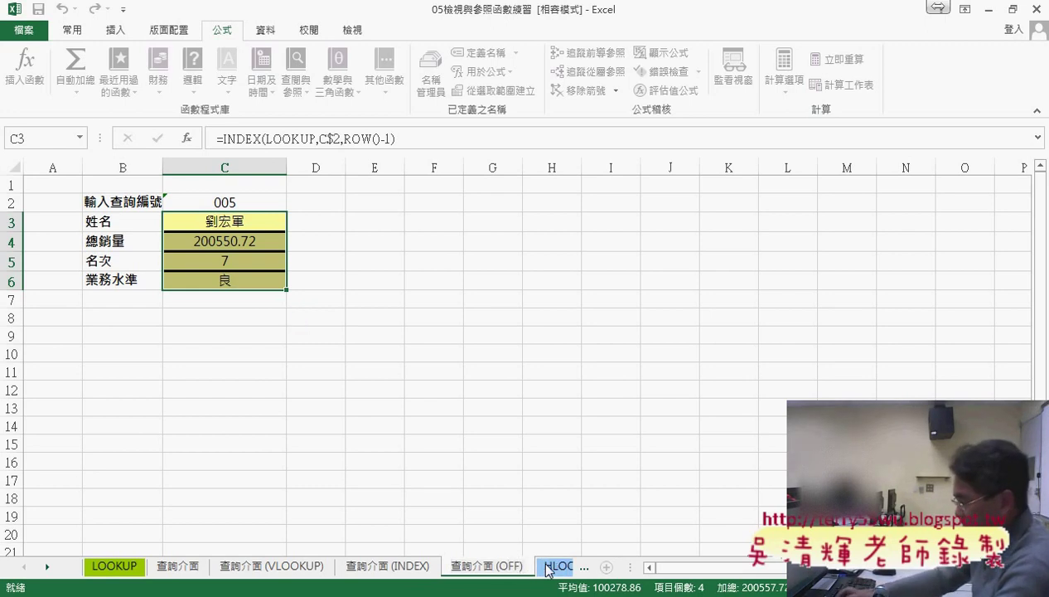
type("ET")
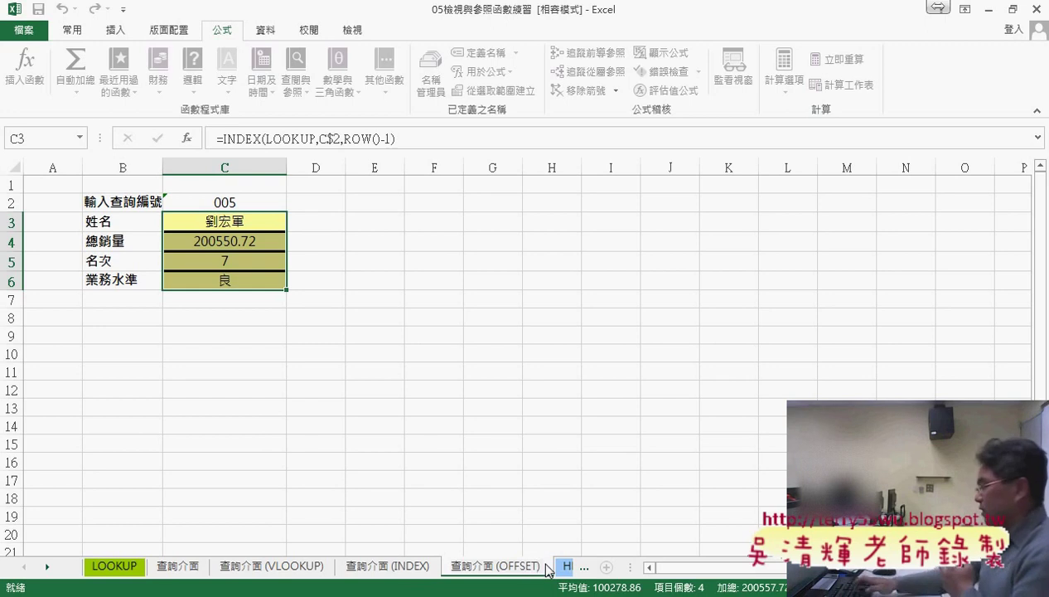
key("Return")
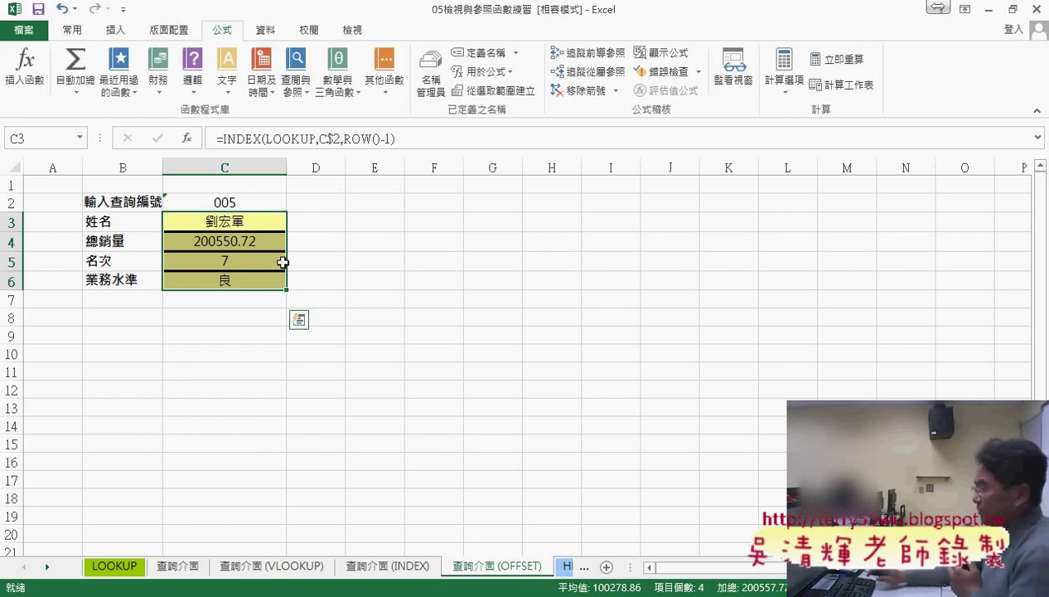
key("Delete")
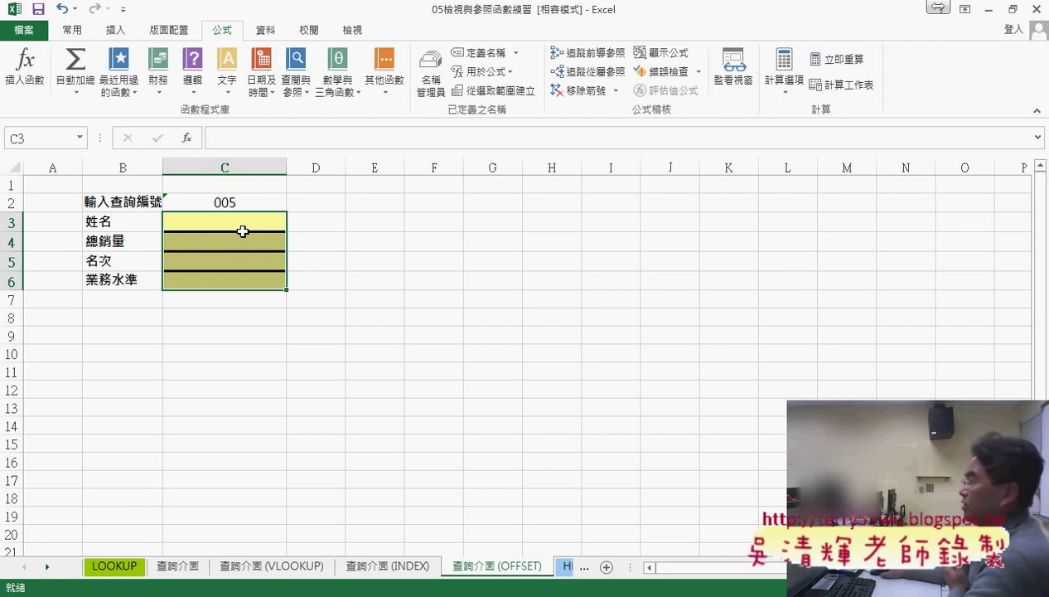
left_click(251, 204)
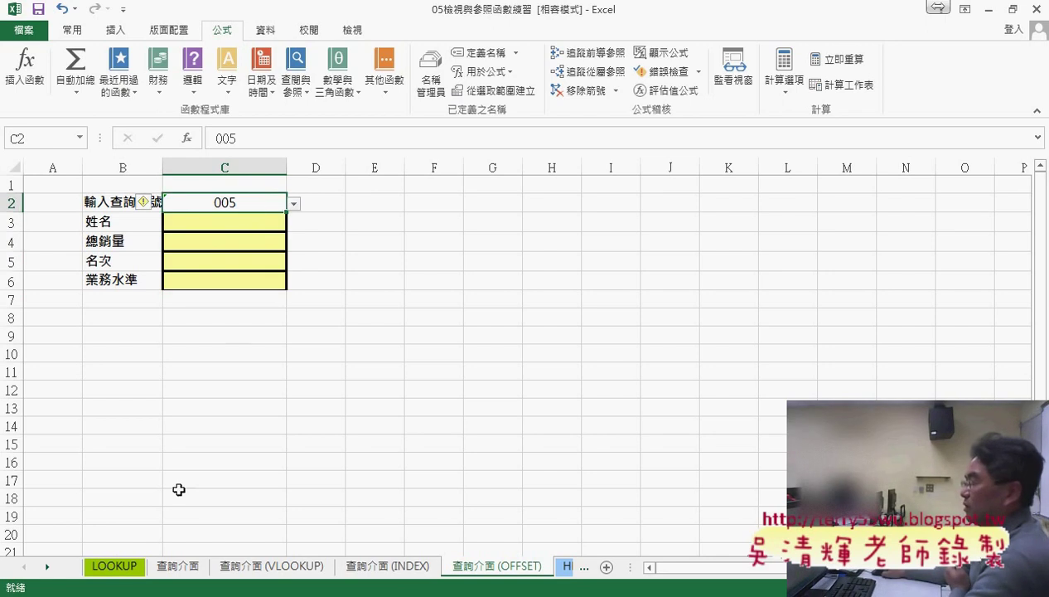
left_click(117, 570)
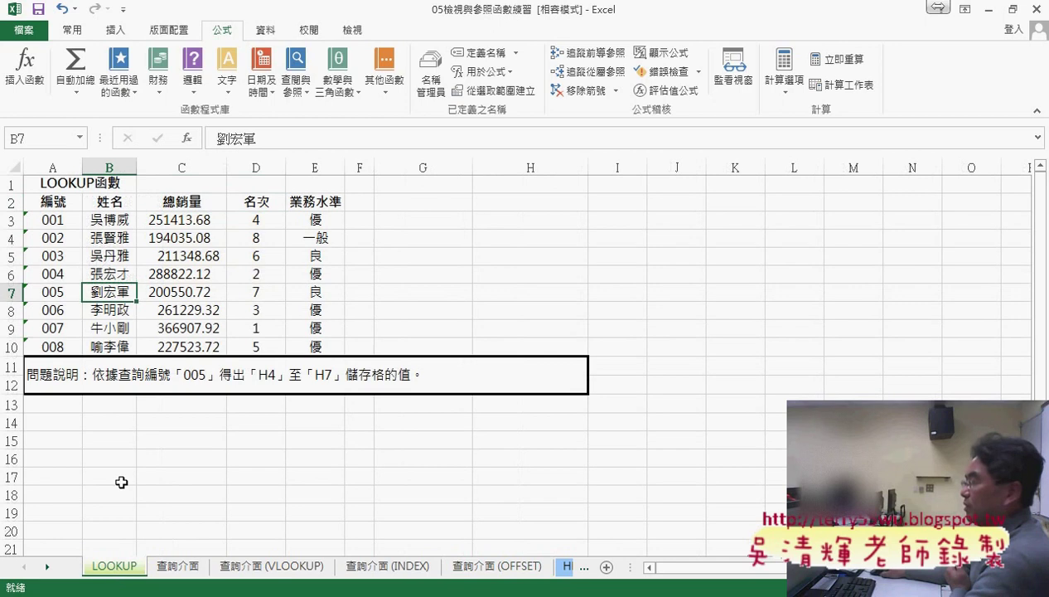
left_click(52, 201)
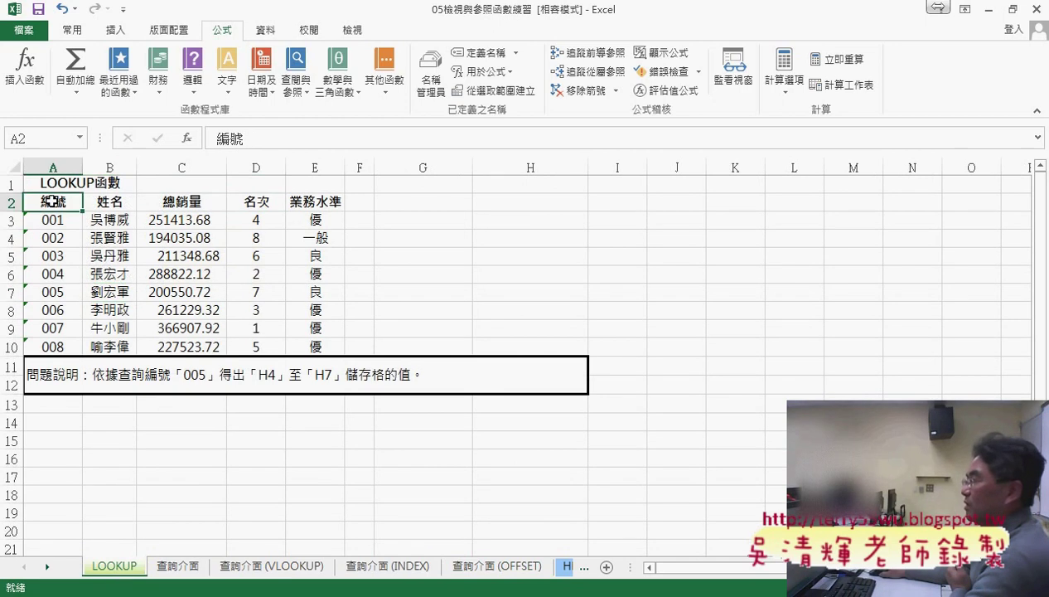
left_click(111, 204)
left_click(111, 219)
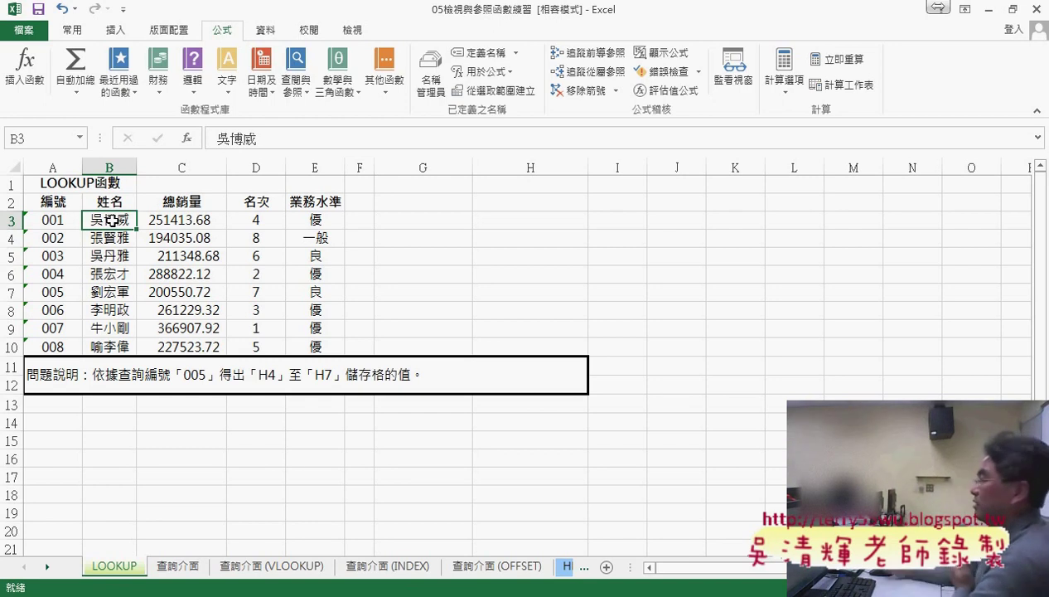
left_click(503, 569)
Step: Insert the OFFSET function from the Lookup & Reference category into cell C3
left_click(250, 227)
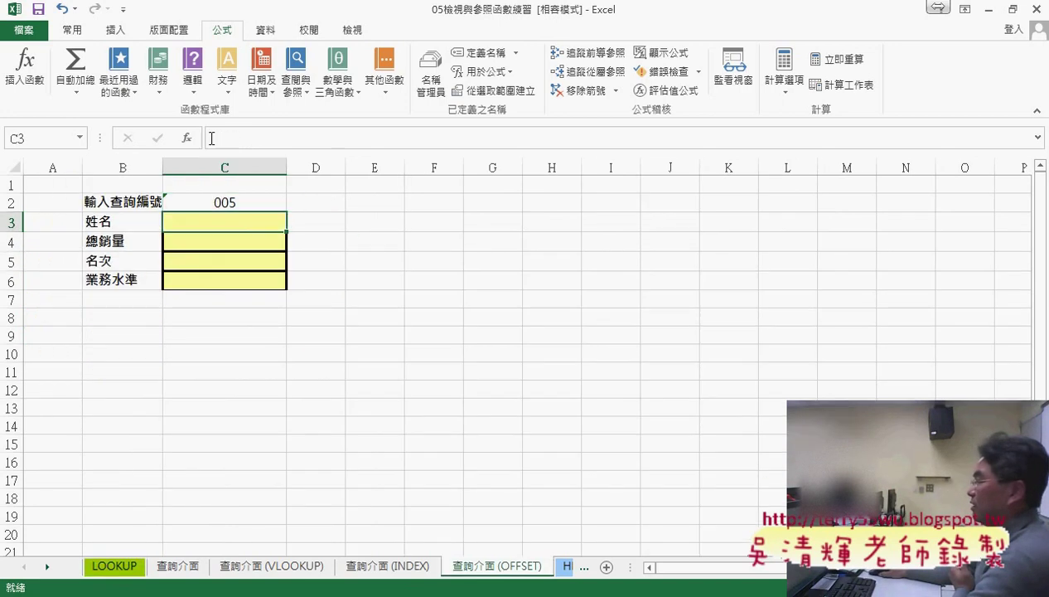
left_click(188, 139)
left_click_drag(878, 281, 878, 334)
left_click(603, 314)
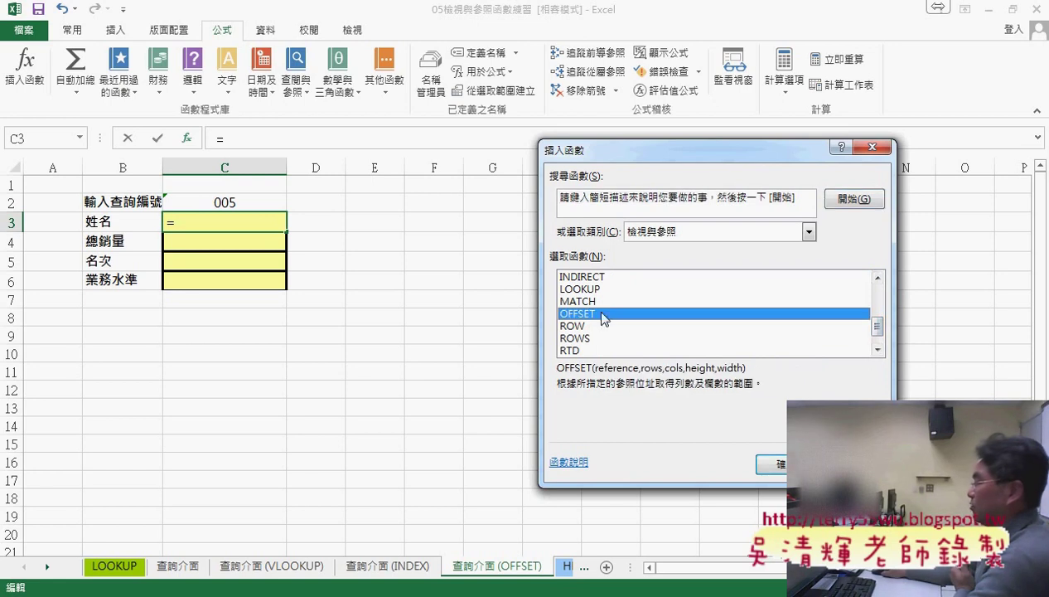
left_click(772, 463)
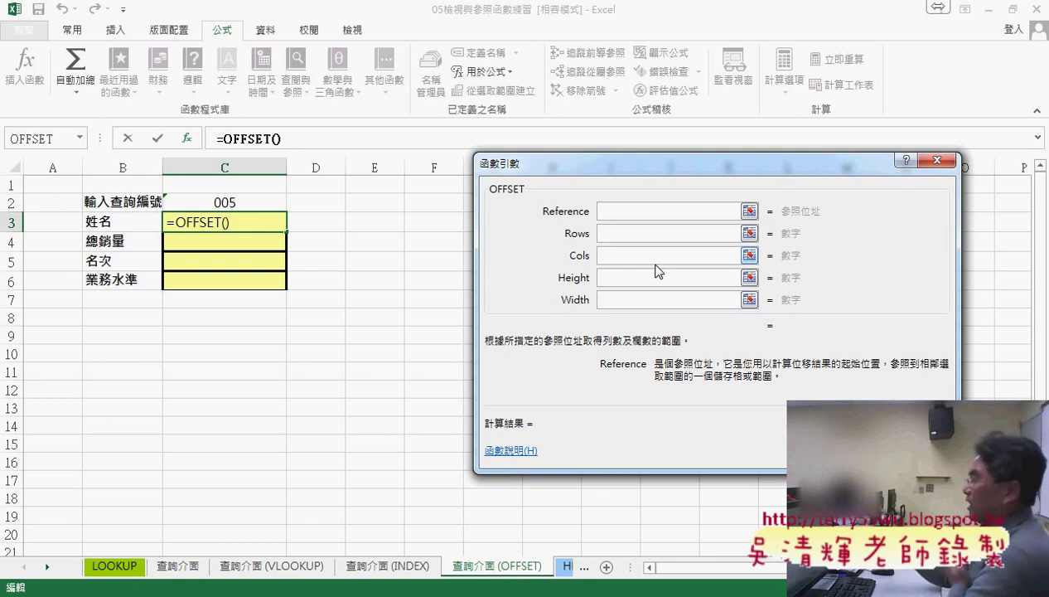
Step: Set the OFFSET Reference argument to cell A2 on the LOOKUP sheet
left_click(649, 278)
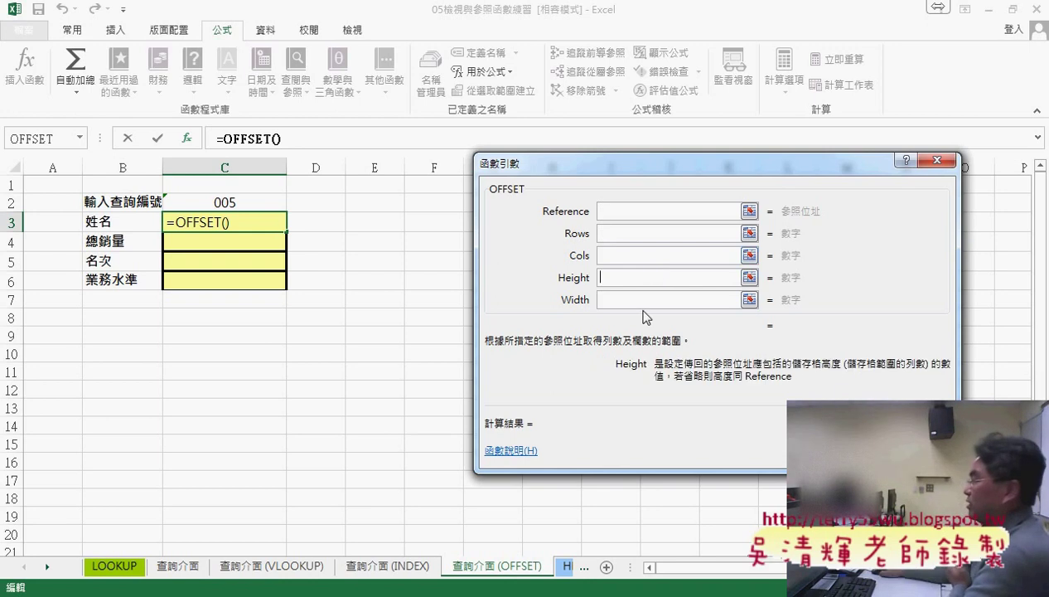
left_click(646, 298)
left_click(641, 209)
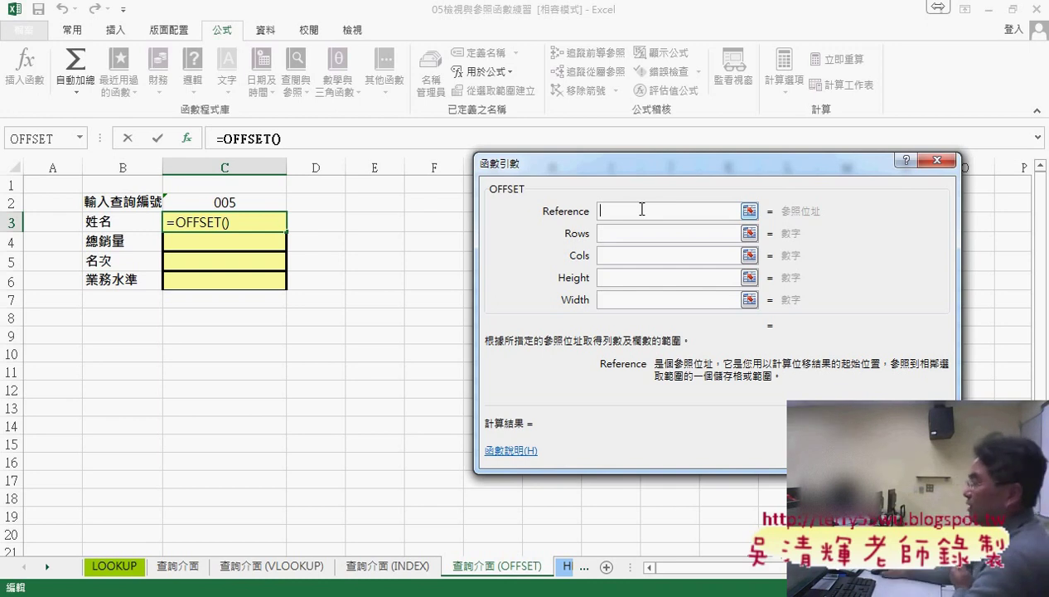
left_click(112, 566)
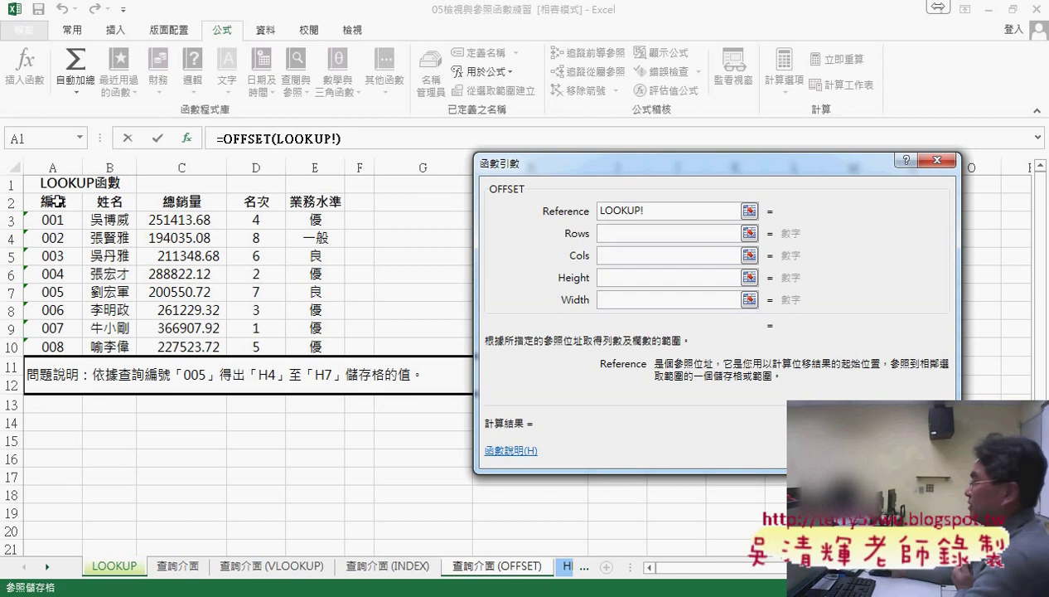
left_click(58, 201)
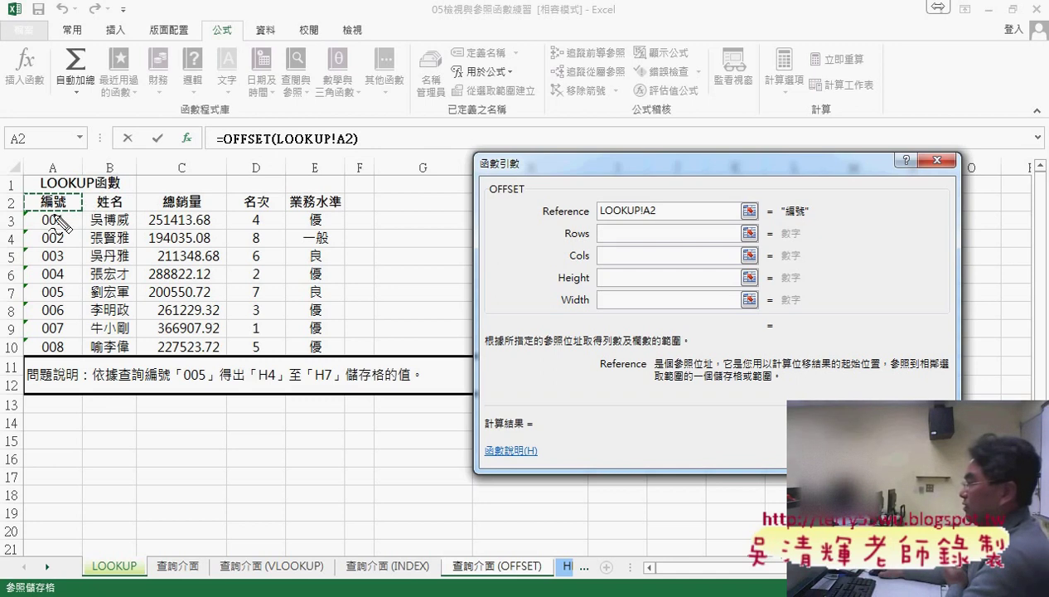
Step: Underline the LOOKUP IDs, the B4 name and the Rows argument to explain how offsets count
mouse_move(39, 227)
left_mouse_down()
mouse_move(64, 226)
mouse_move(53, 243)
mouse_move(69, 226)
left_mouse_up()
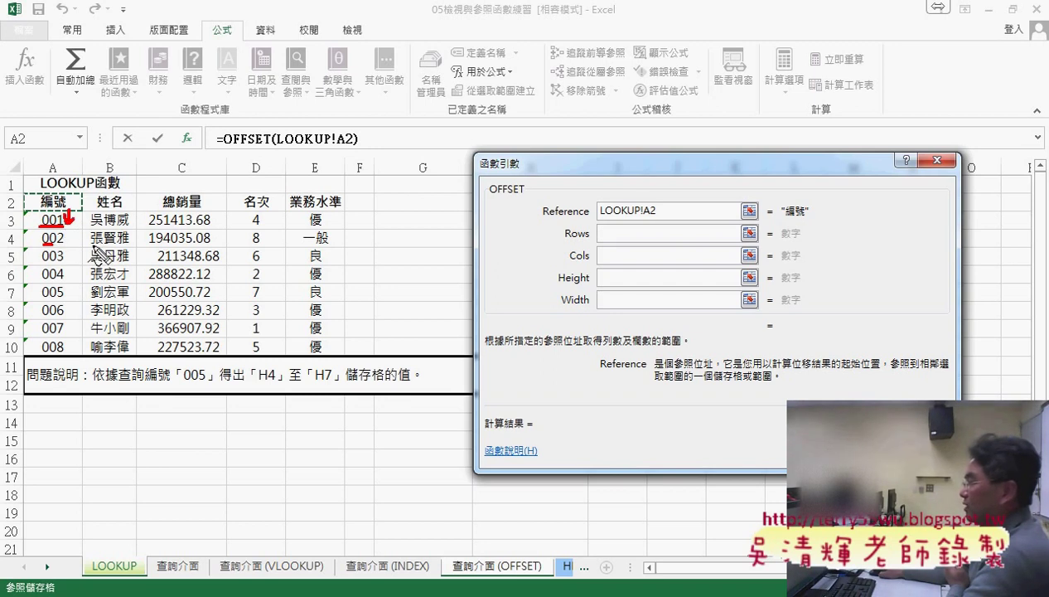
left_click_drag(88, 247, 116, 244)
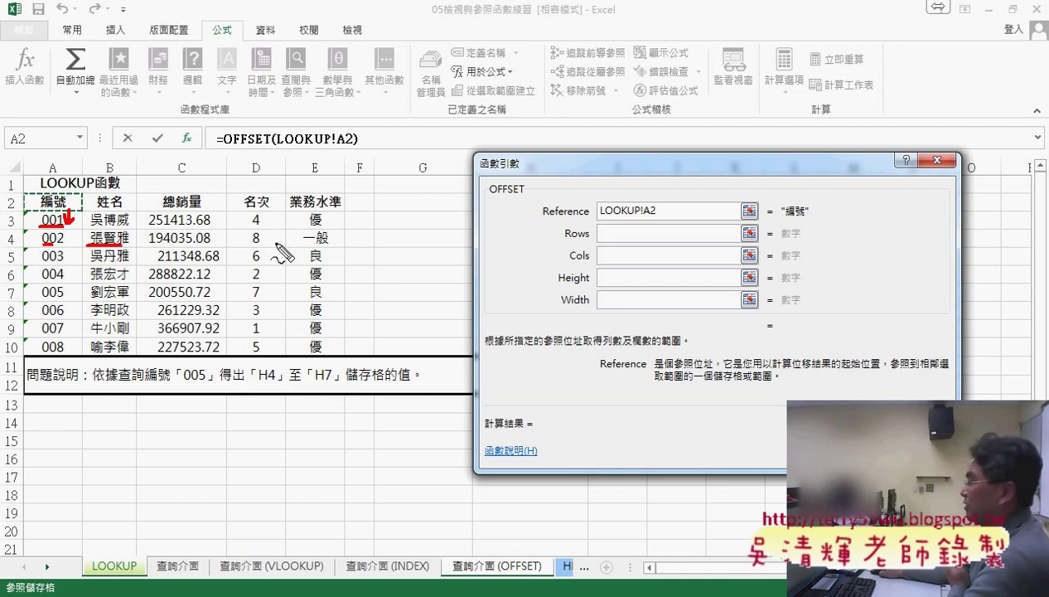
left_click_drag(564, 244, 591, 245)
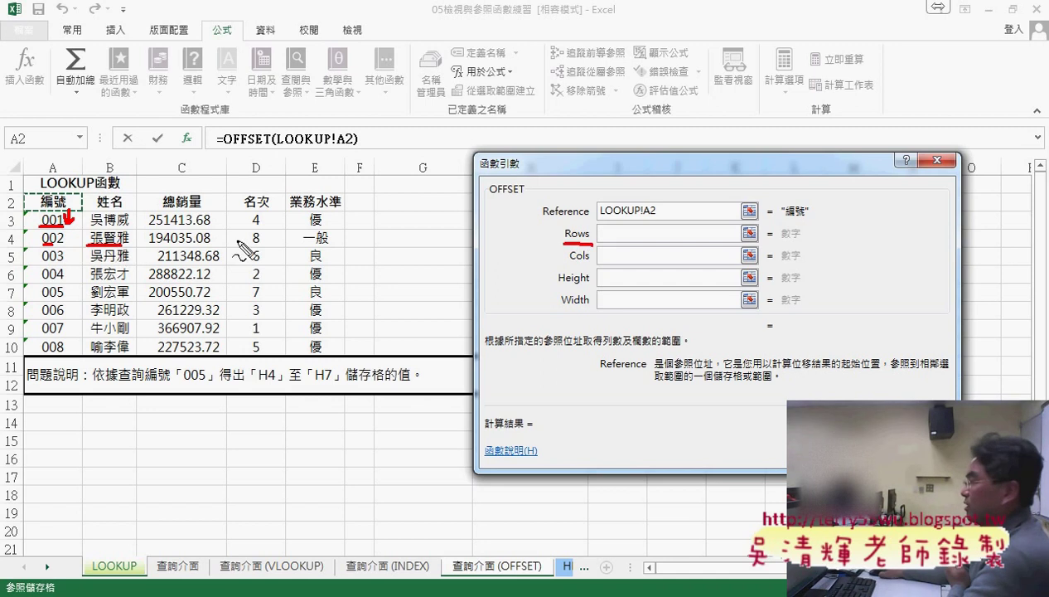
left_click_drag(41, 246, 70, 247)
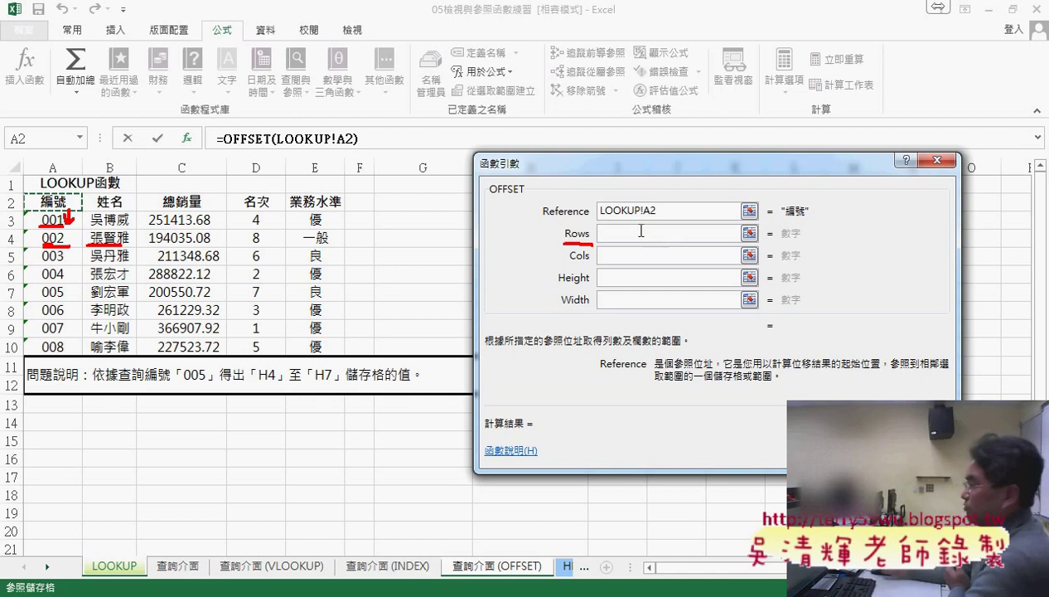
key("Escape")
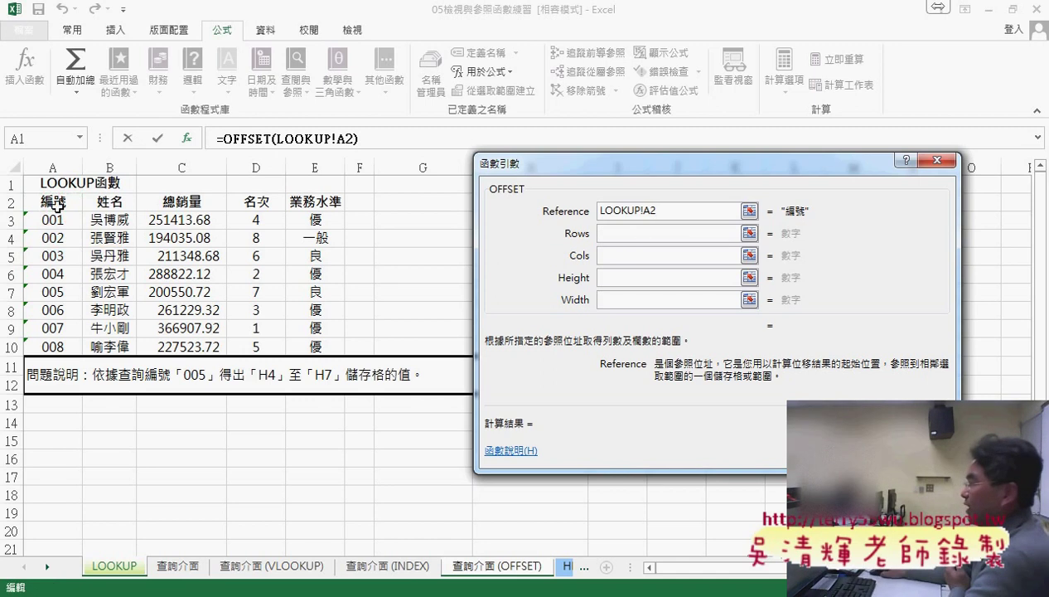
Step: Fill in Rows with cell C2 and Cols with 1
left_click(607, 234)
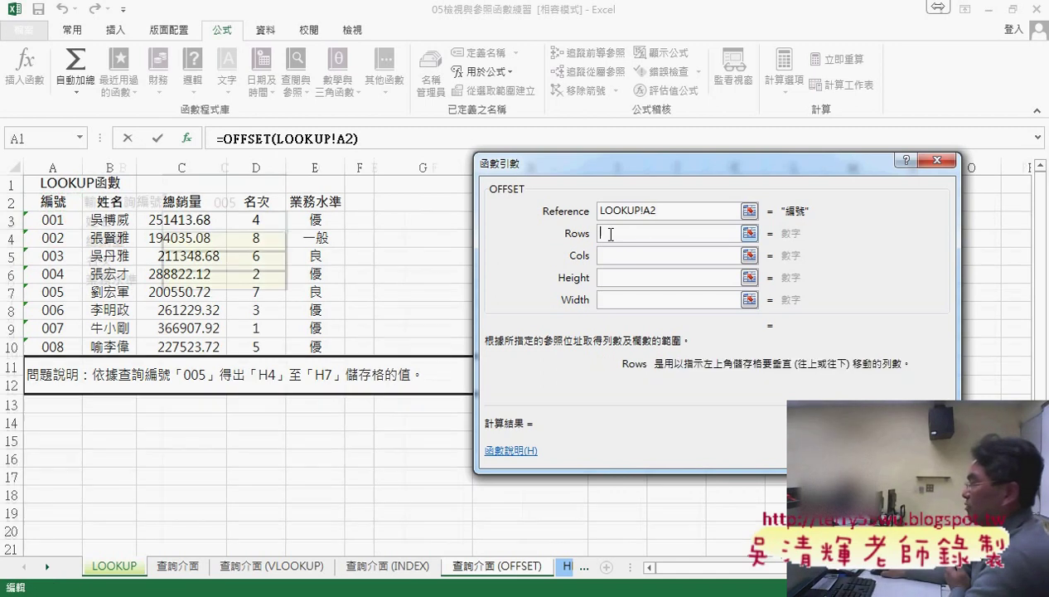
left_click(242, 202)
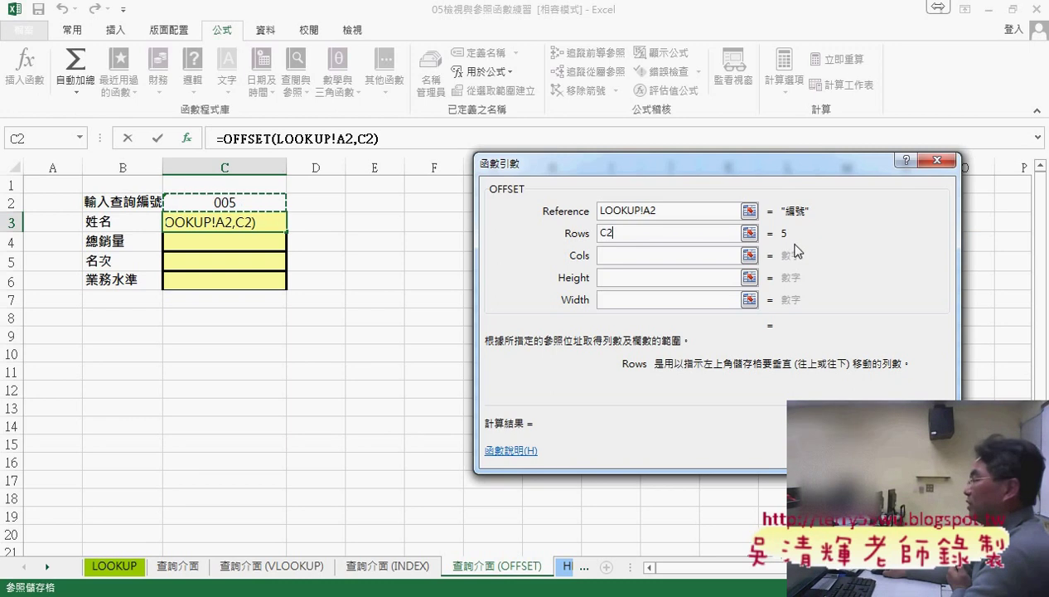
left_click(662, 211)
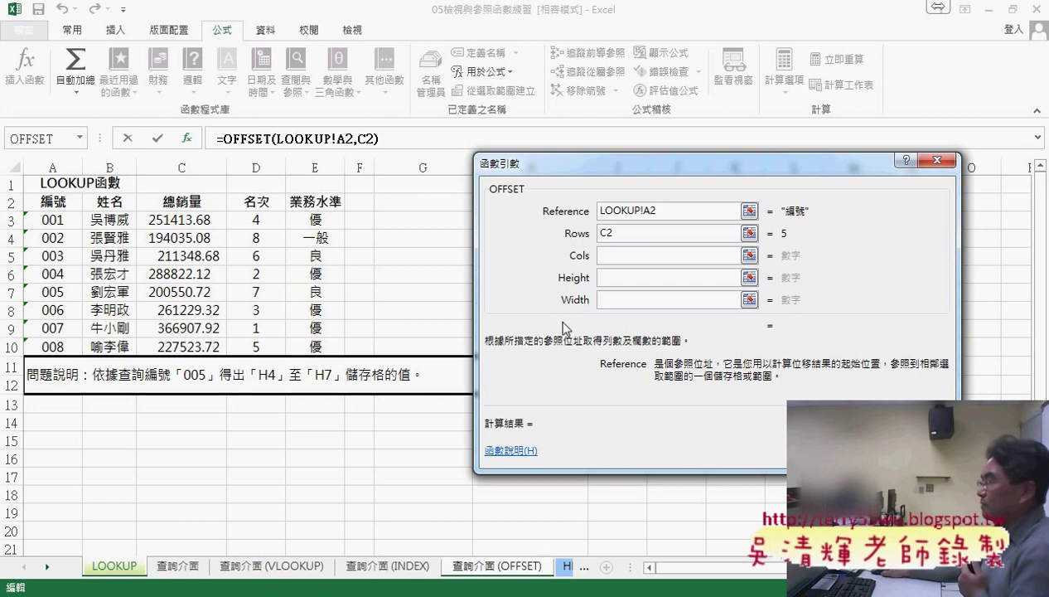
left_click(607, 261)
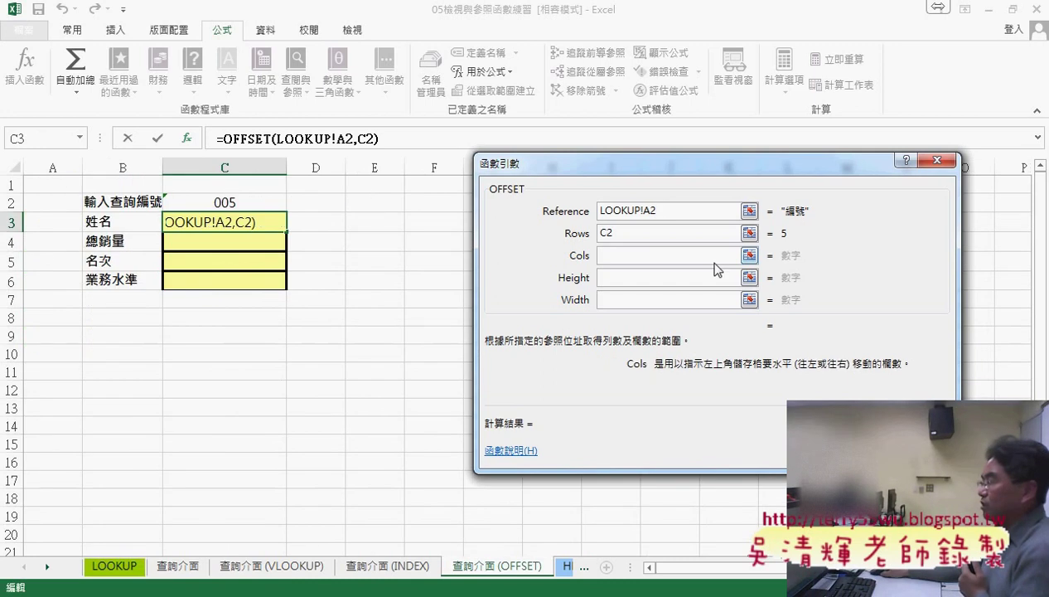
left_click(689, 211)
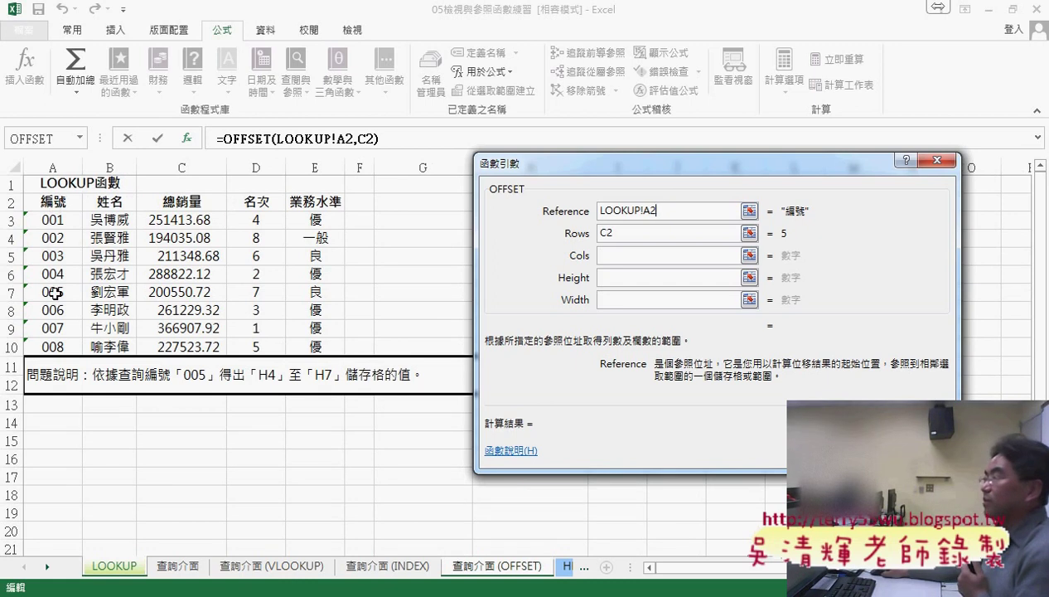
left_click(618, 259)
type("1")
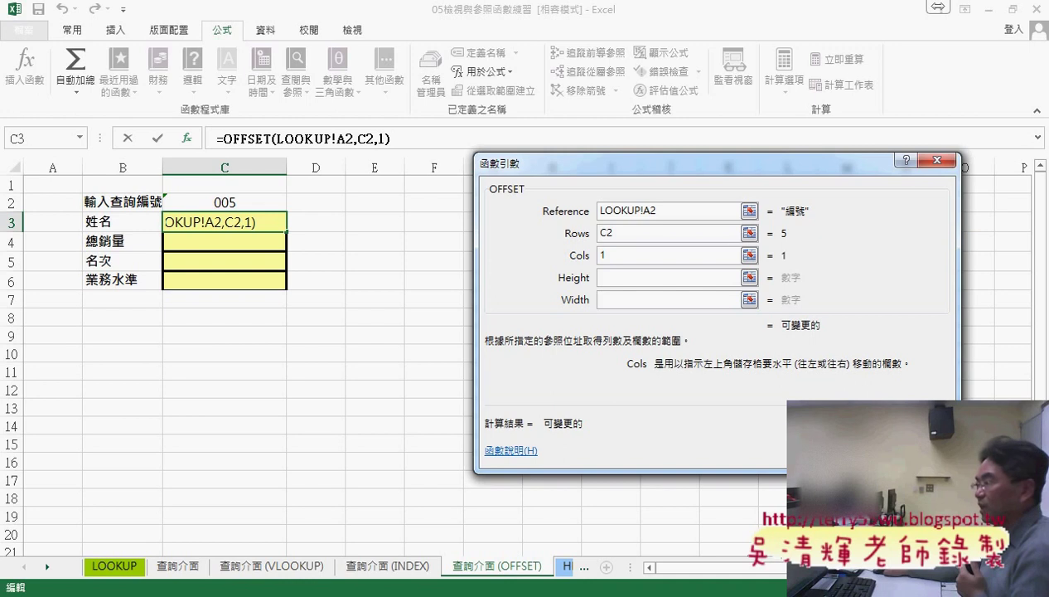
key("Return")
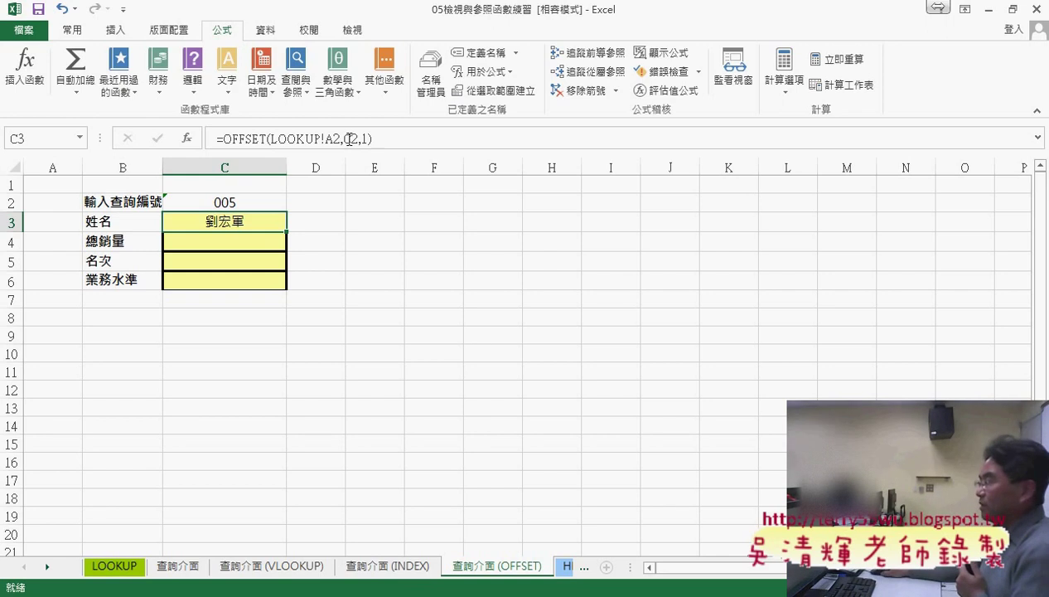
left_click(116, 566)
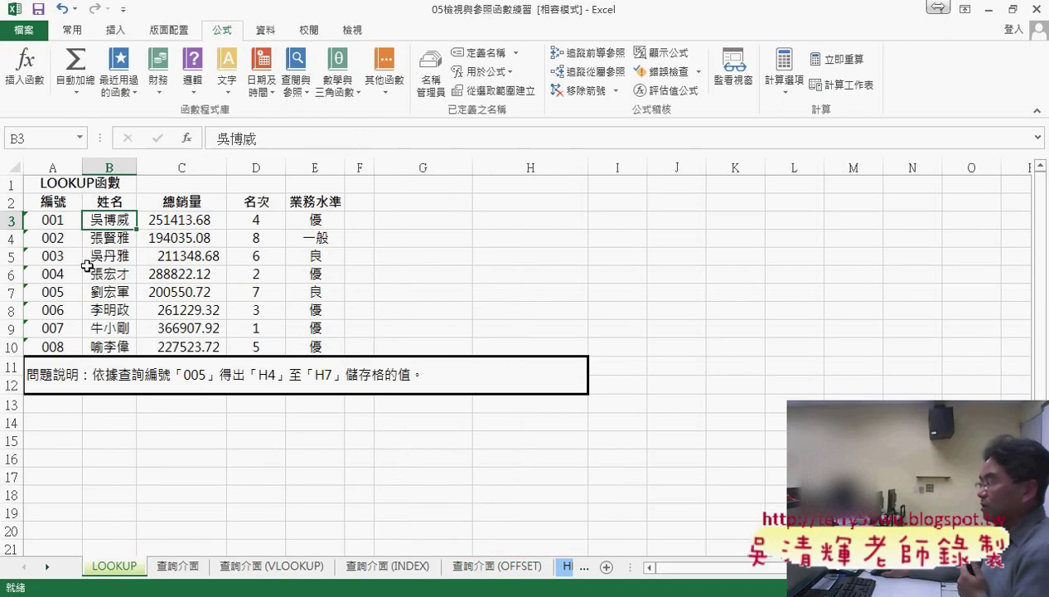
left_click(119, 165)
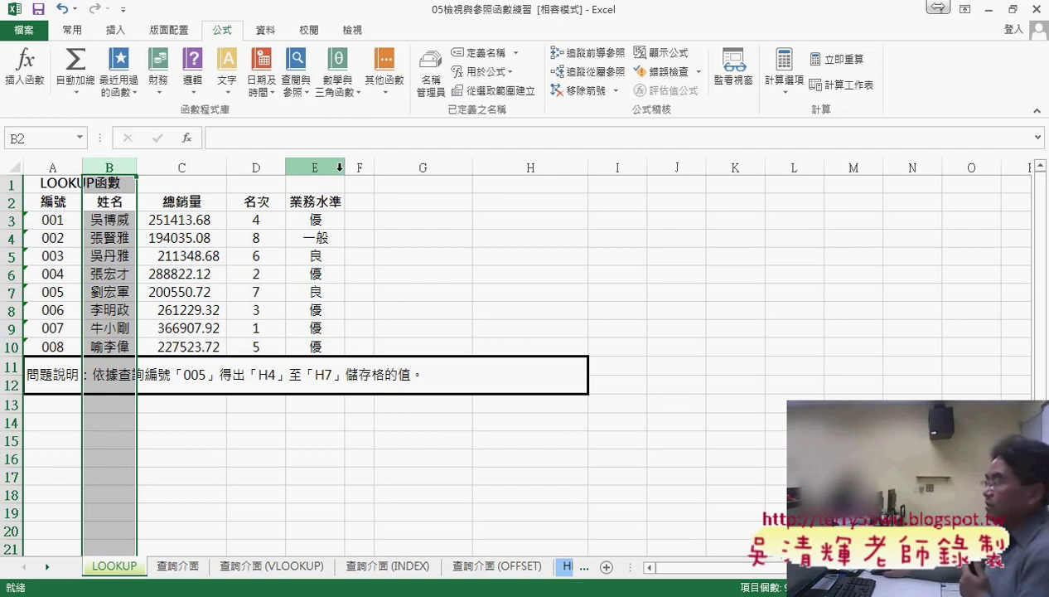
left_click(520, 570)
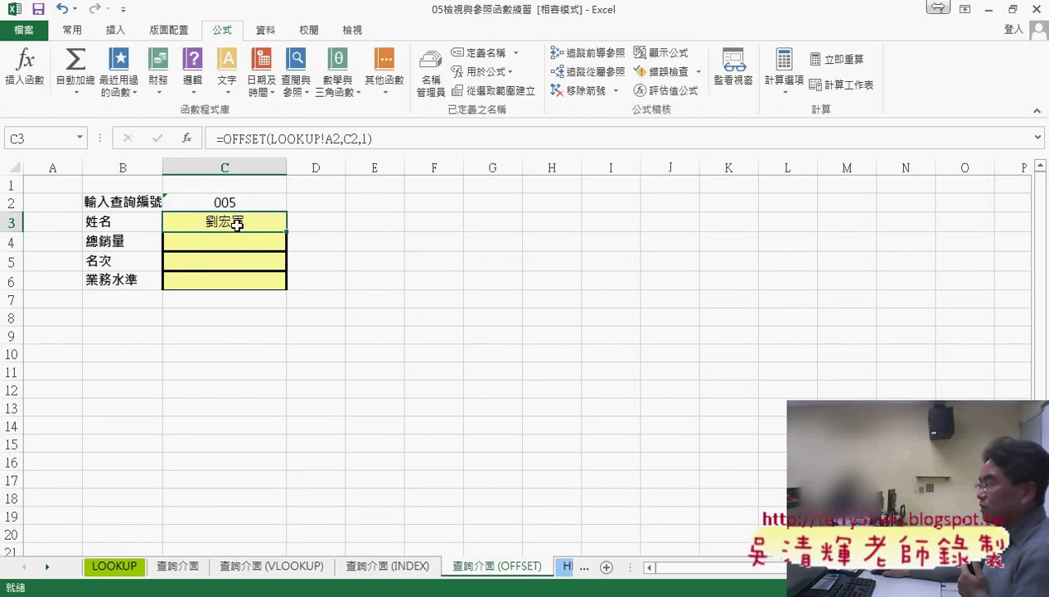
Step: Replace the column offset 1 in C3's formula with ROW()-2
double_click(366, 139)
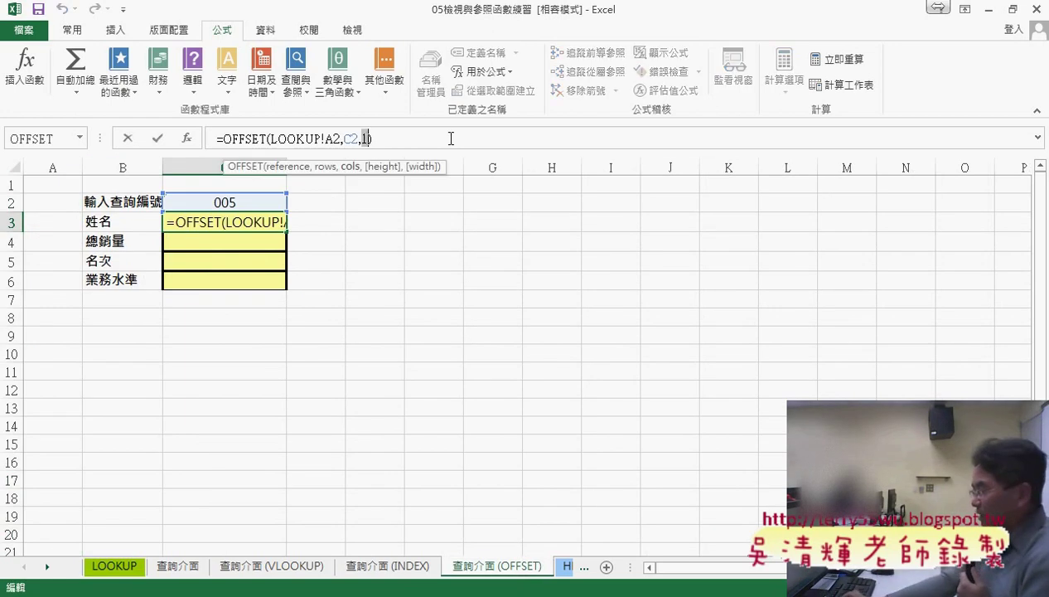
type("row")
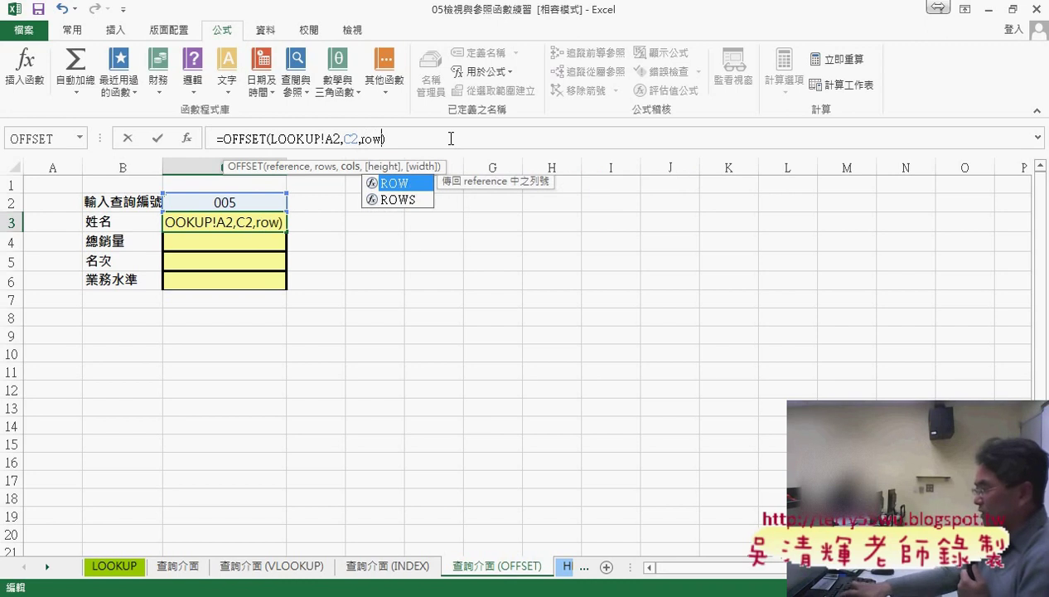
type("()")
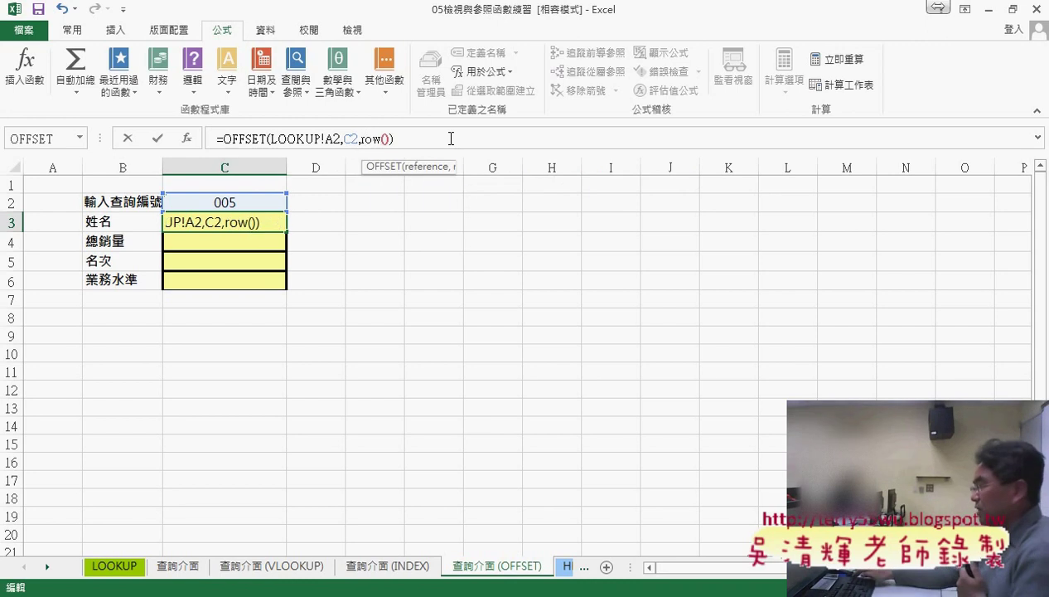
type("-")
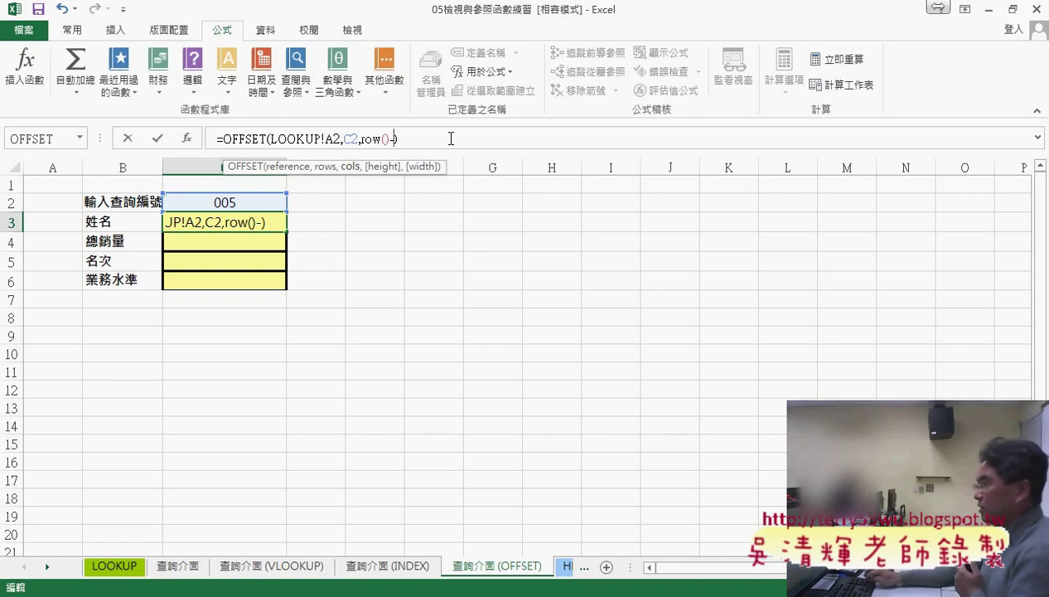
type("2")
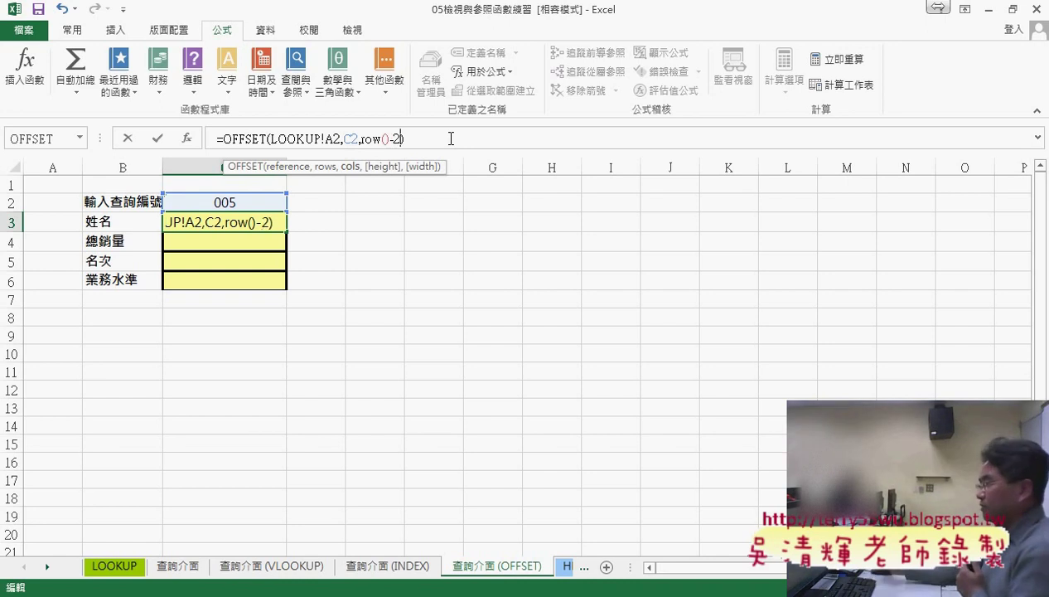
key("Return")
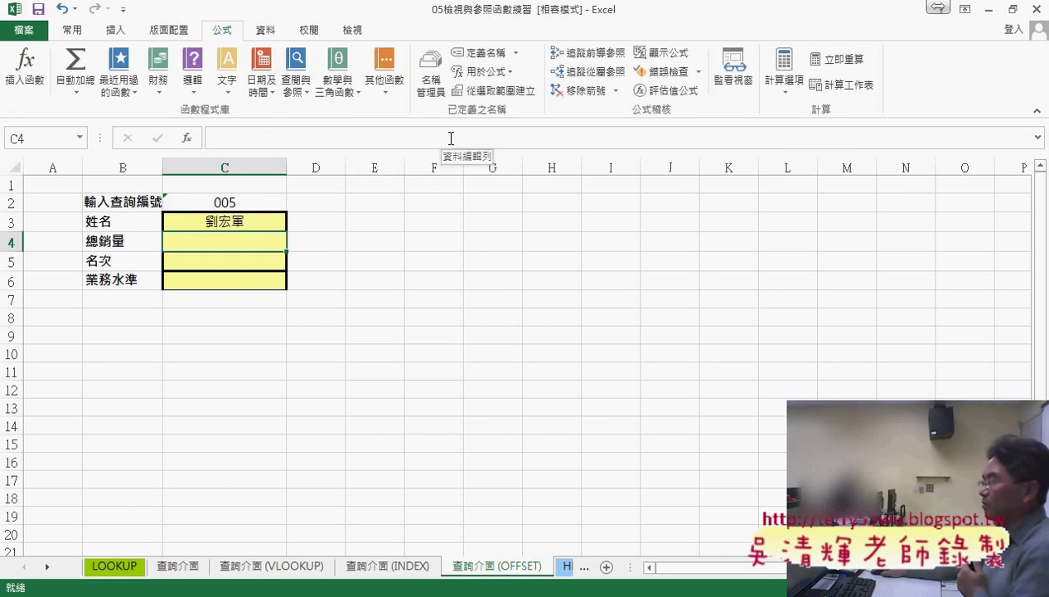
Step: Make the rows fixed in the references, giving LOOKUP!A$2 and C$2
left_click(243, 224)
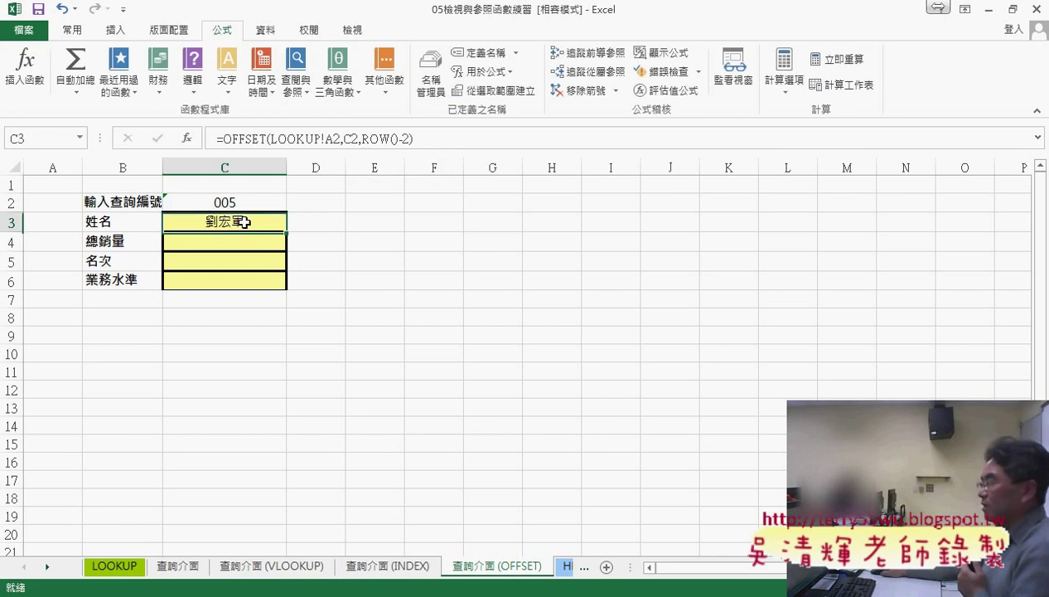
left_click(355, 139)
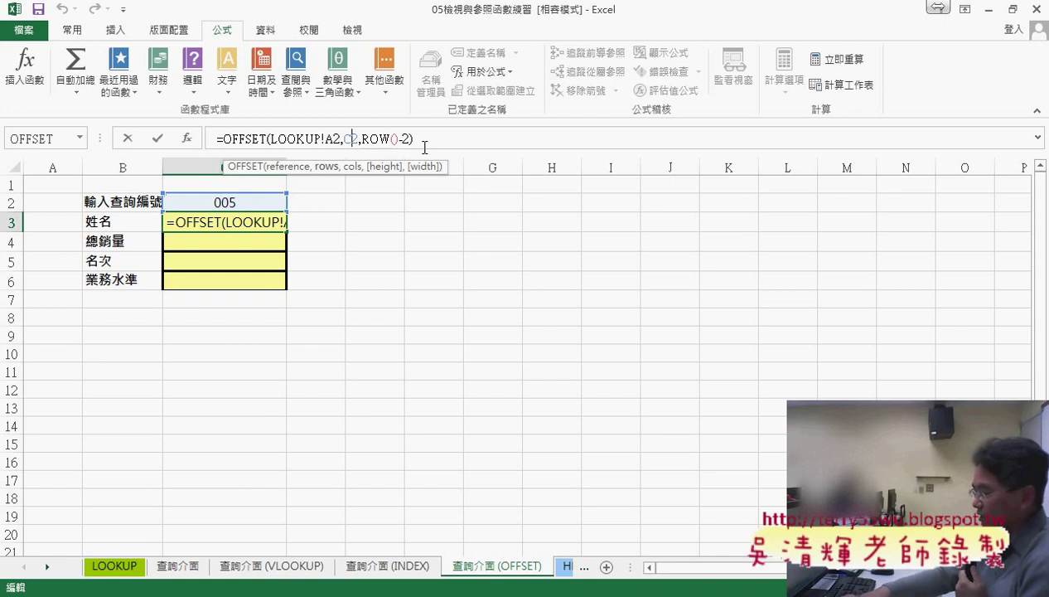
type("$")
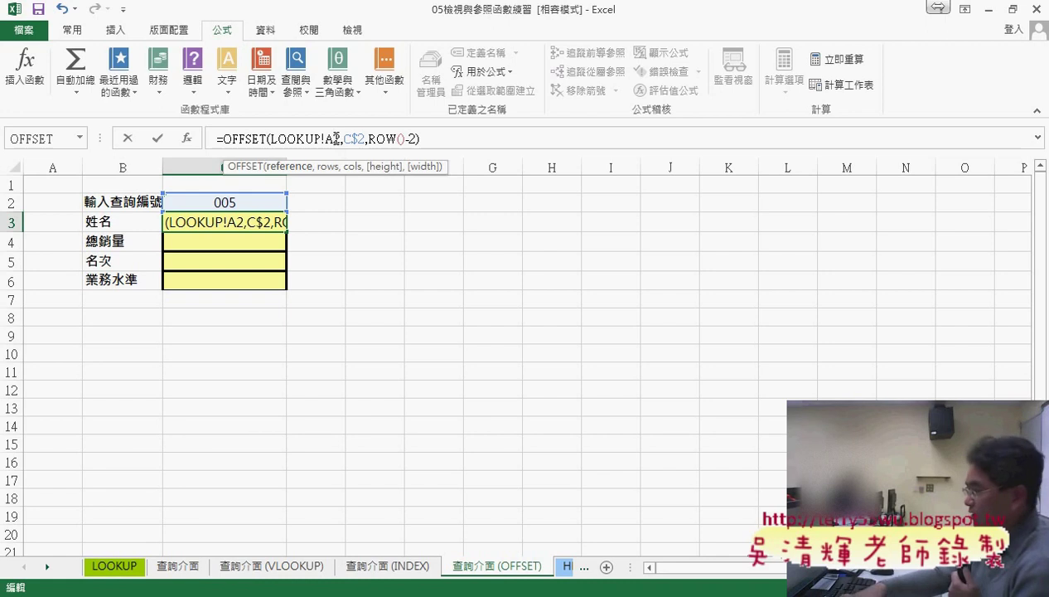
type("$")
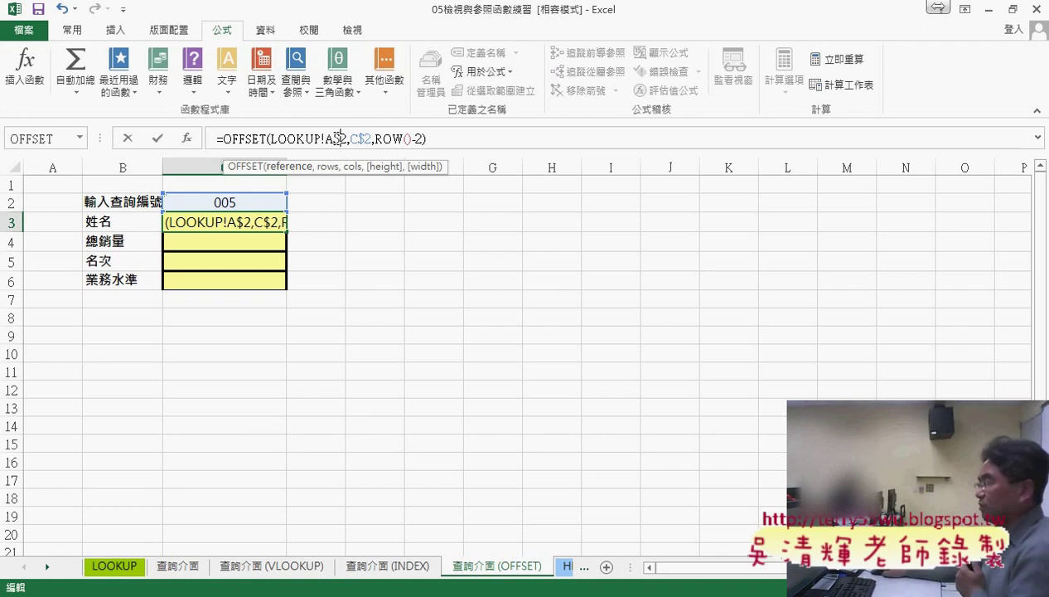
left_click(157, 138)
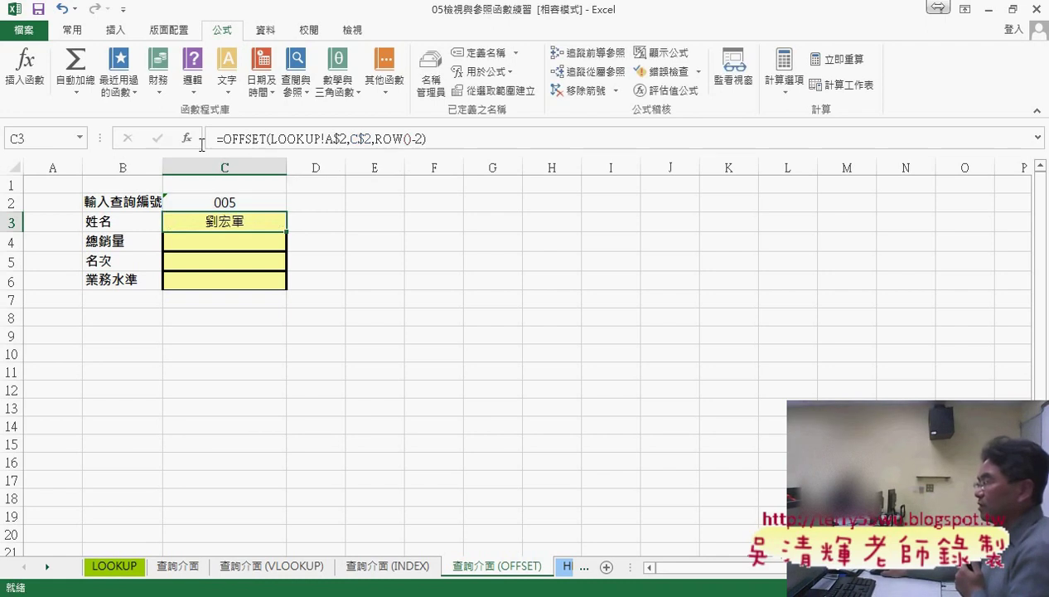
Step: Fill the C3 OFFSET formula down through C6
left_click_drag(269, 138, 346, 139)
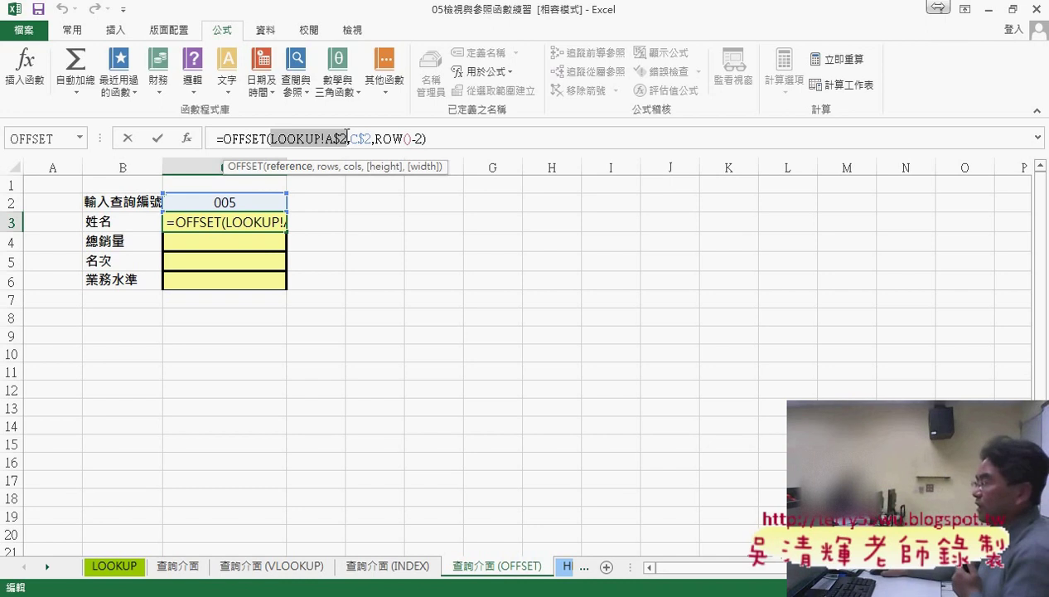
left_click(157, 138)
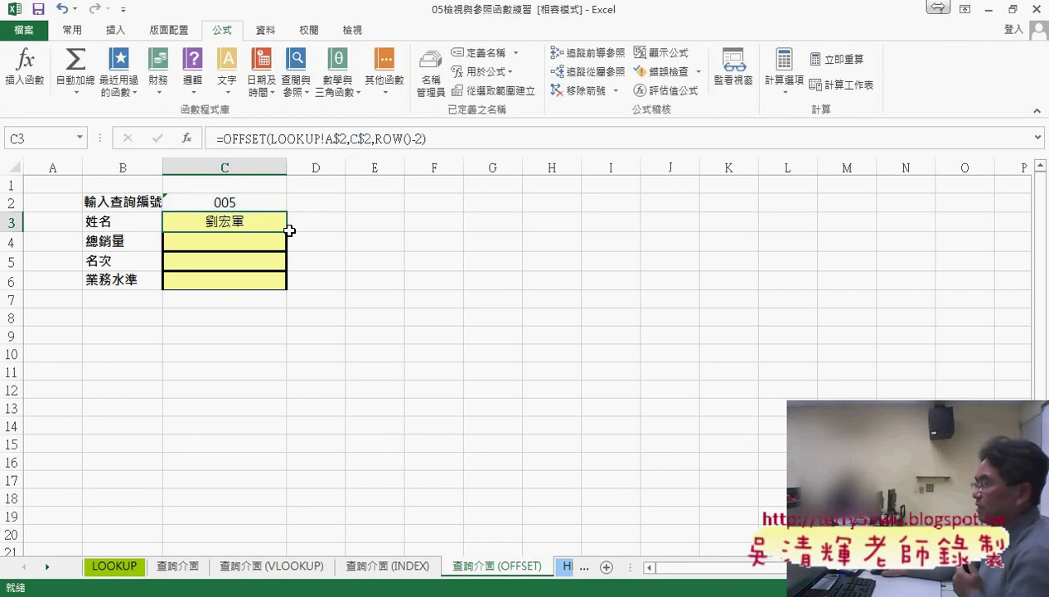
left_click_drag(286, 231, 278, 289)
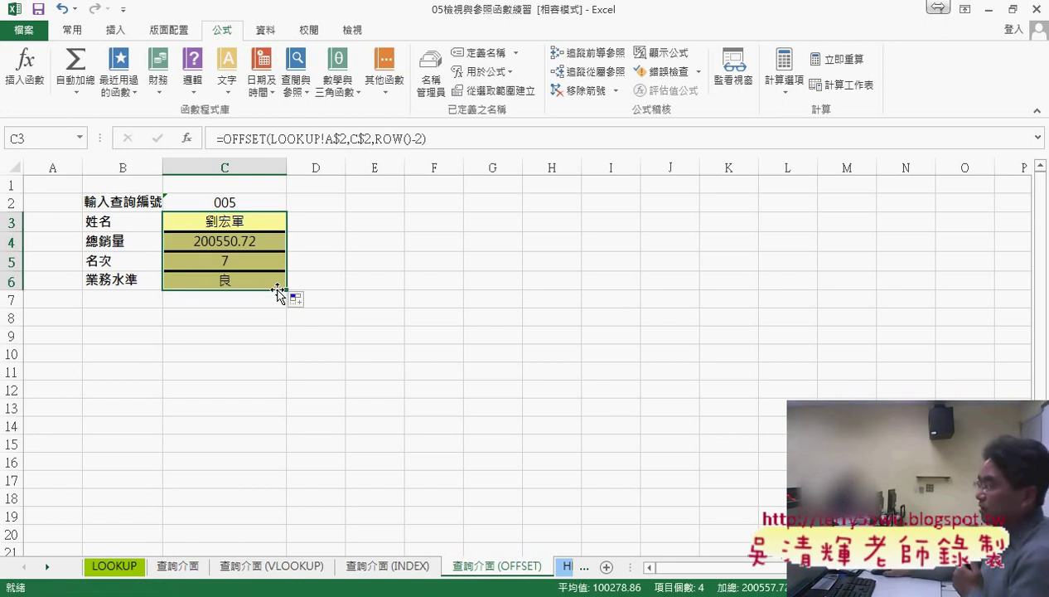
left_click(254, 245)
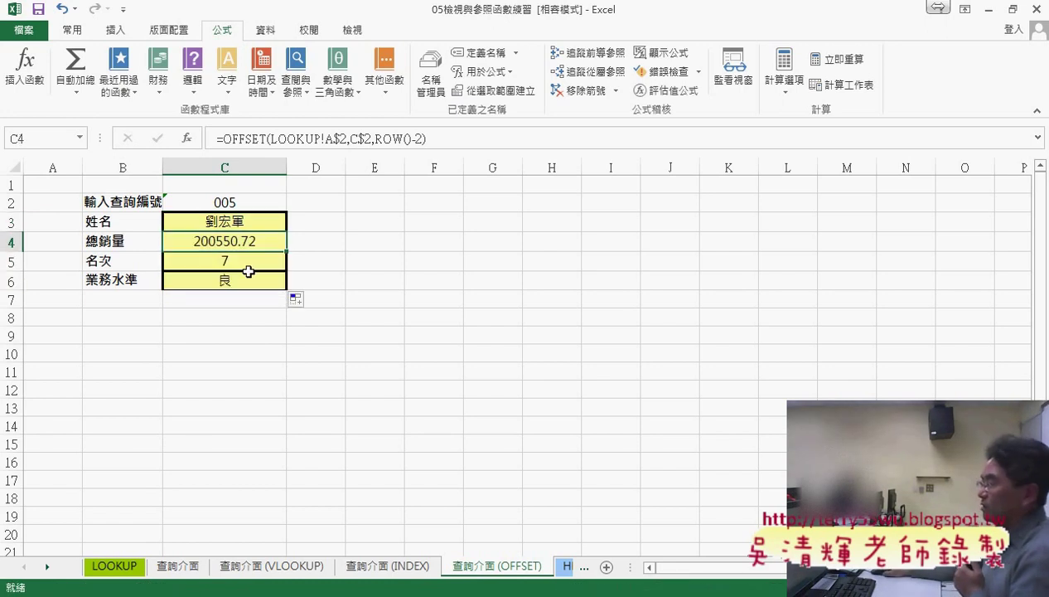
Step: Switch the query ID in C2 to 001 and compare with record 001 on LOOKUP
left_click(219, 202)
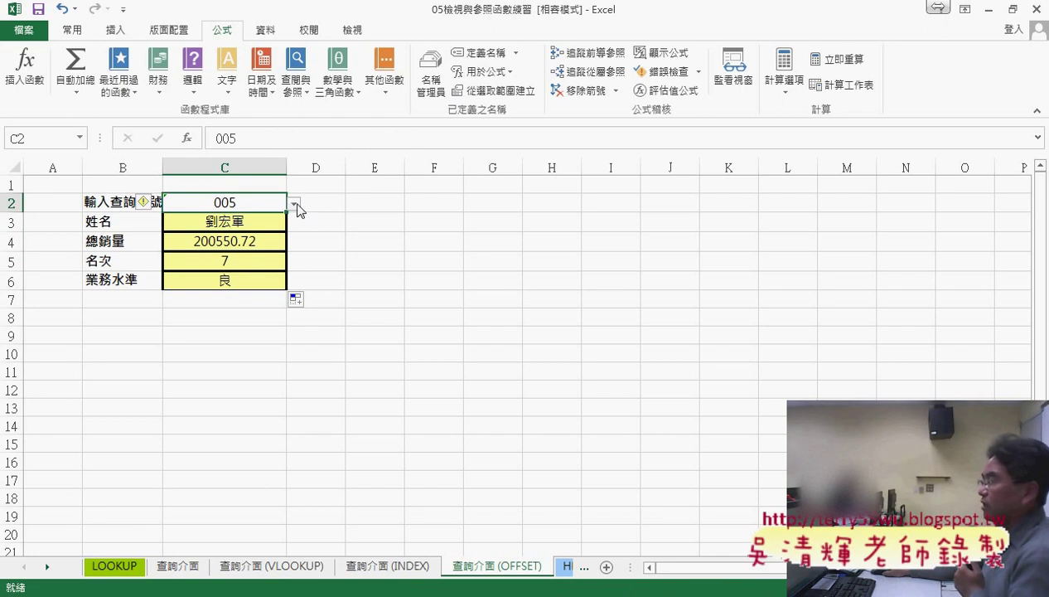
left_click(294, 203)
left_click(207, 216)
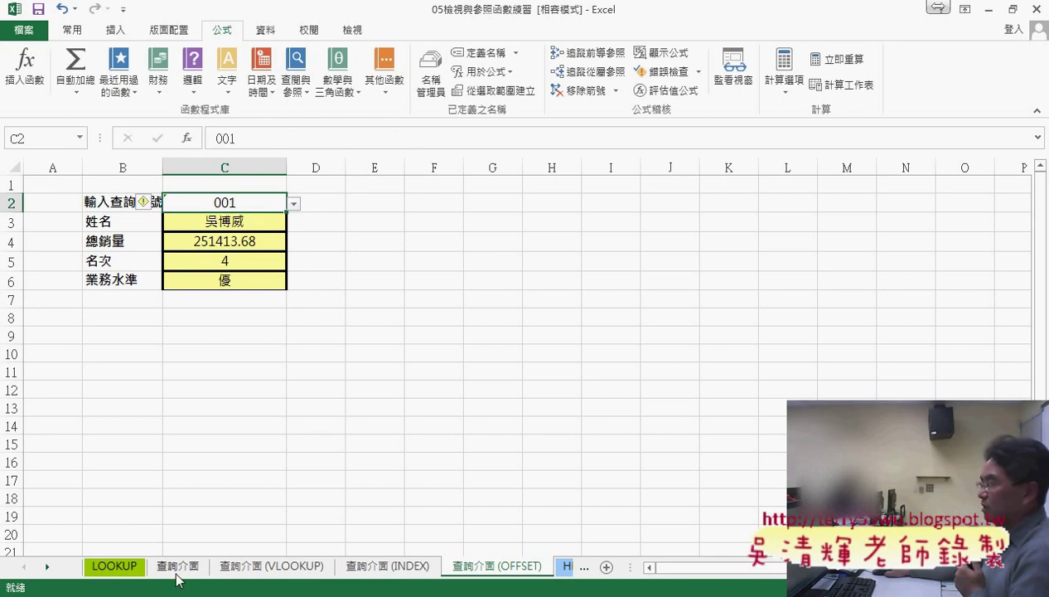
left_click(116, 567)
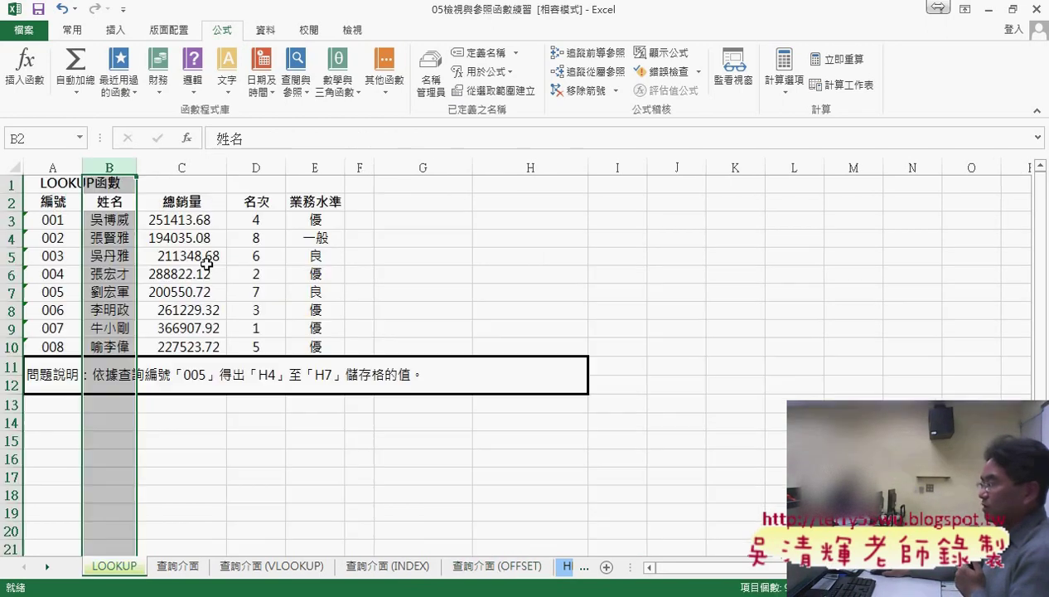
left_click(520, 570)
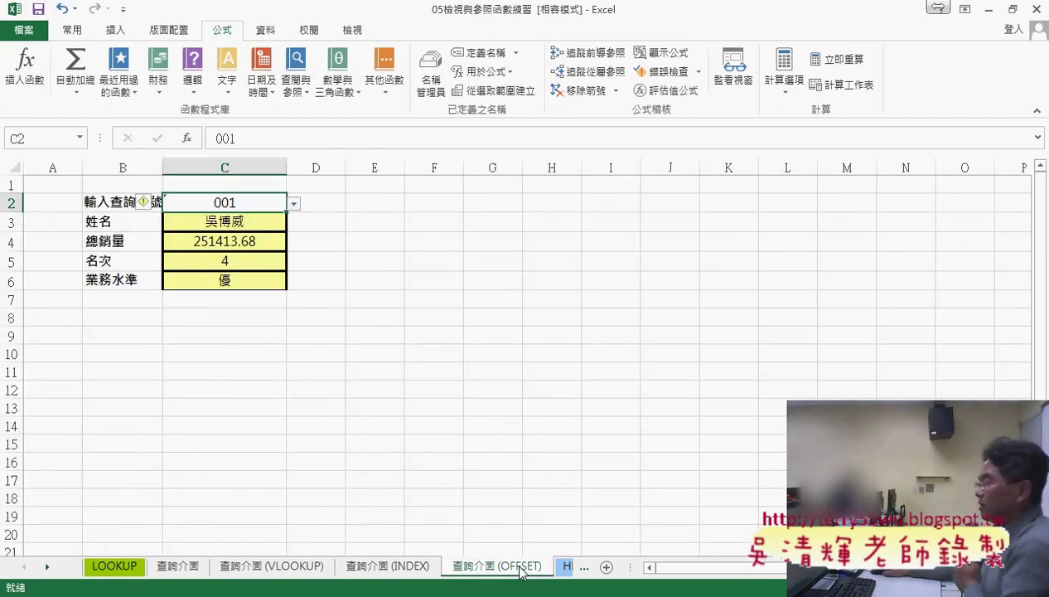
left_click(242, 226)
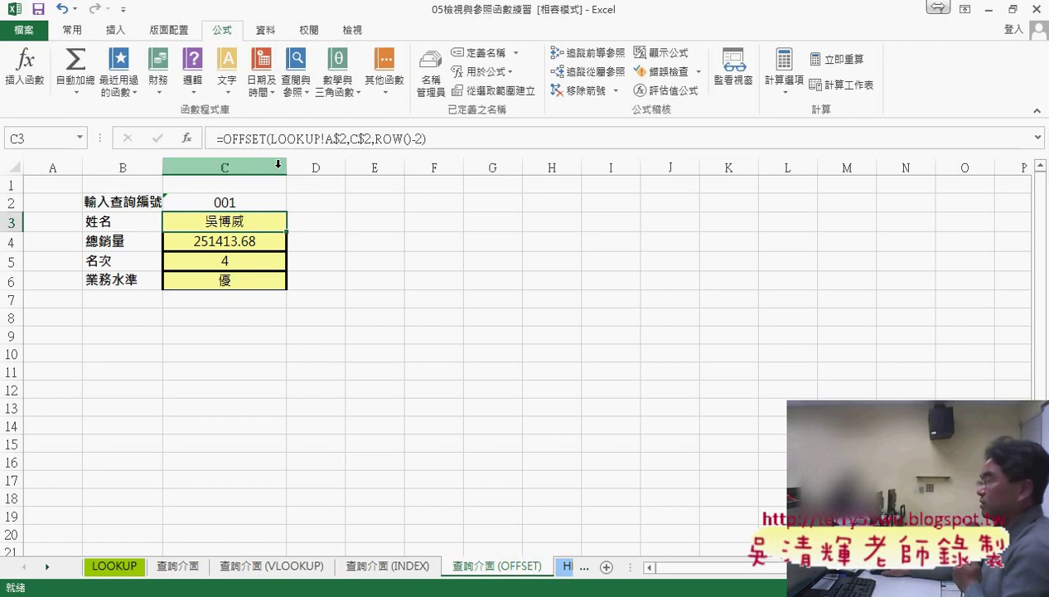
Step: Reopen Function Arguments for C3 to show LOOKUP!A$2, C$2 and ROW()-2
left_click(262, 138)
left_click(189, 142)
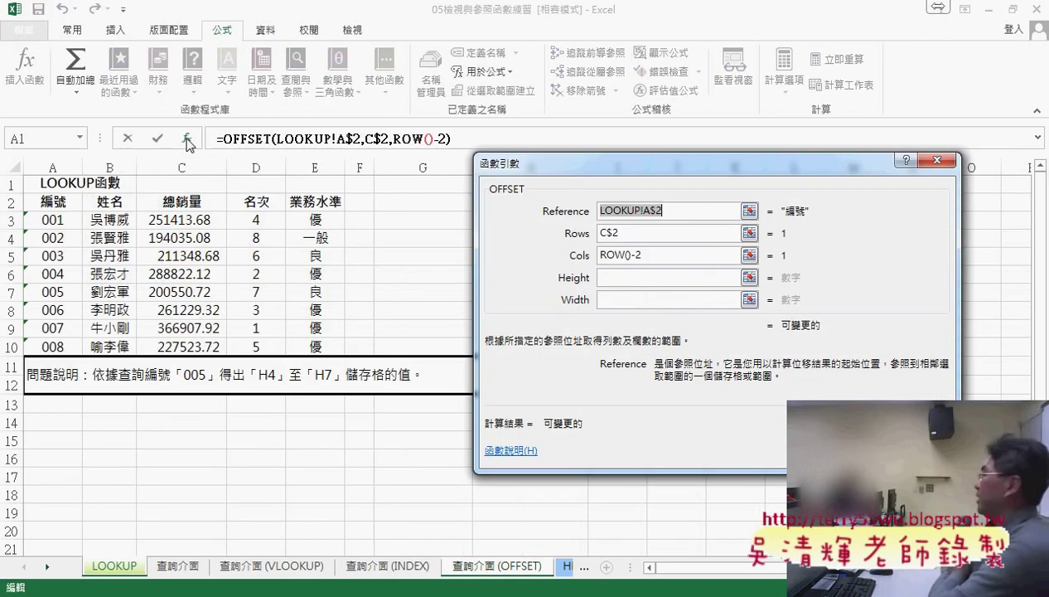